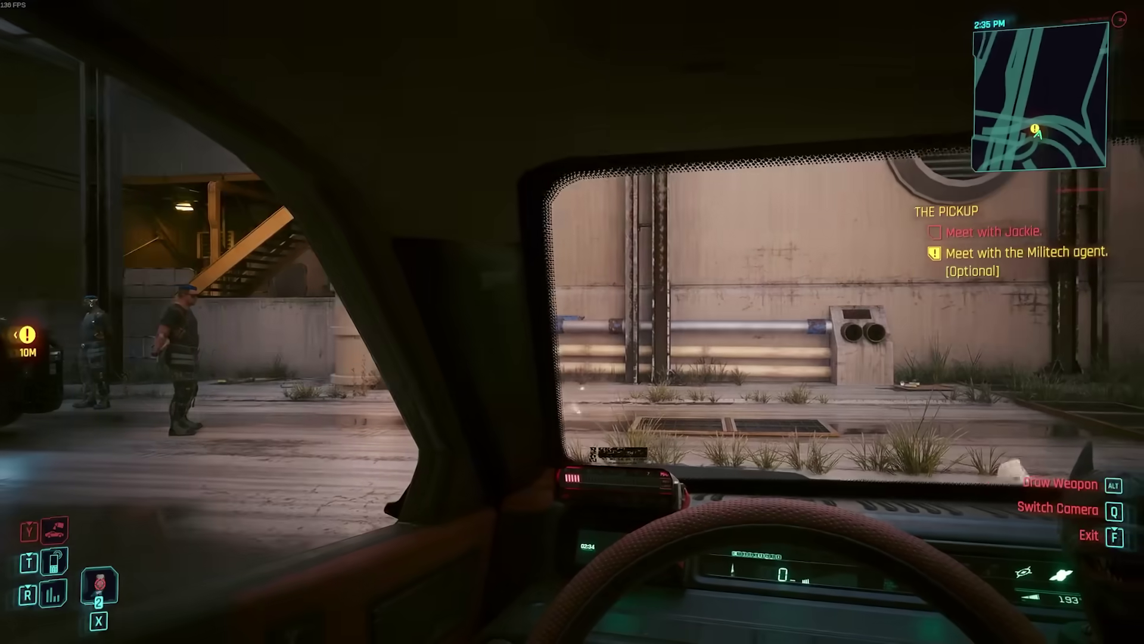
{"action": "key", "text": "f"}
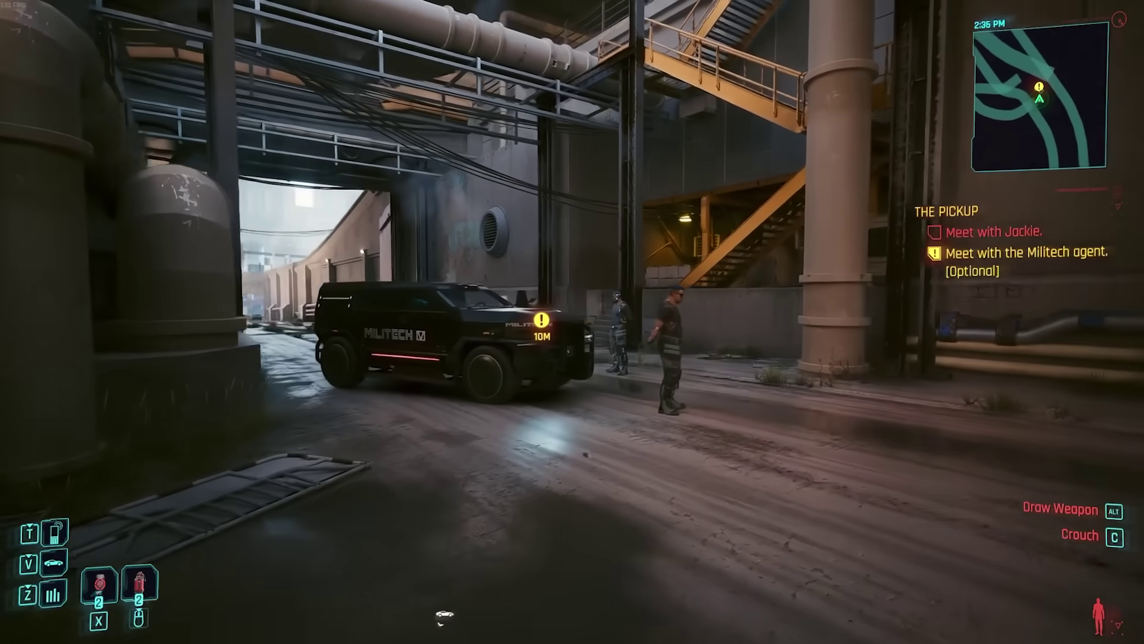
{"action": "key", "text": "d"}
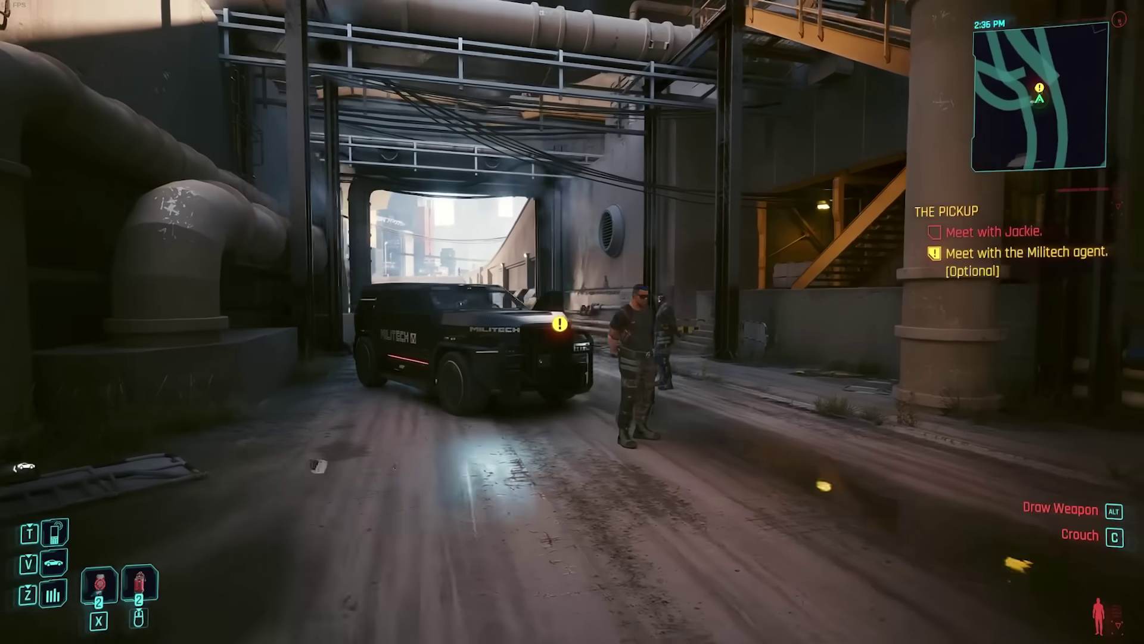
{"action": "key", "text": "w"}
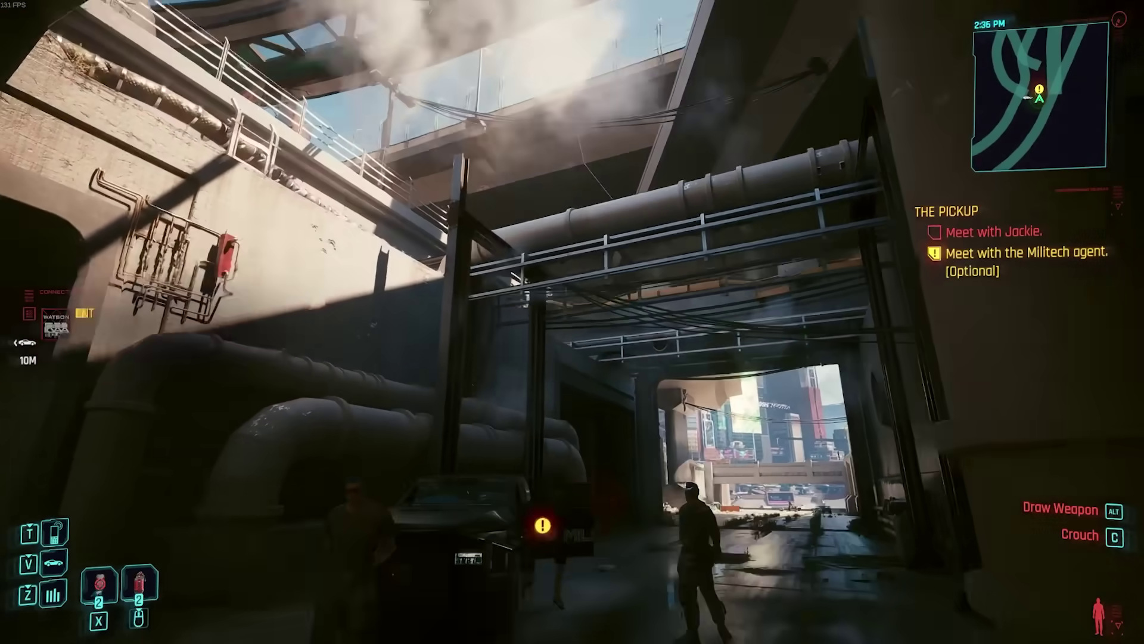
{"action": "key", "text": "w"}
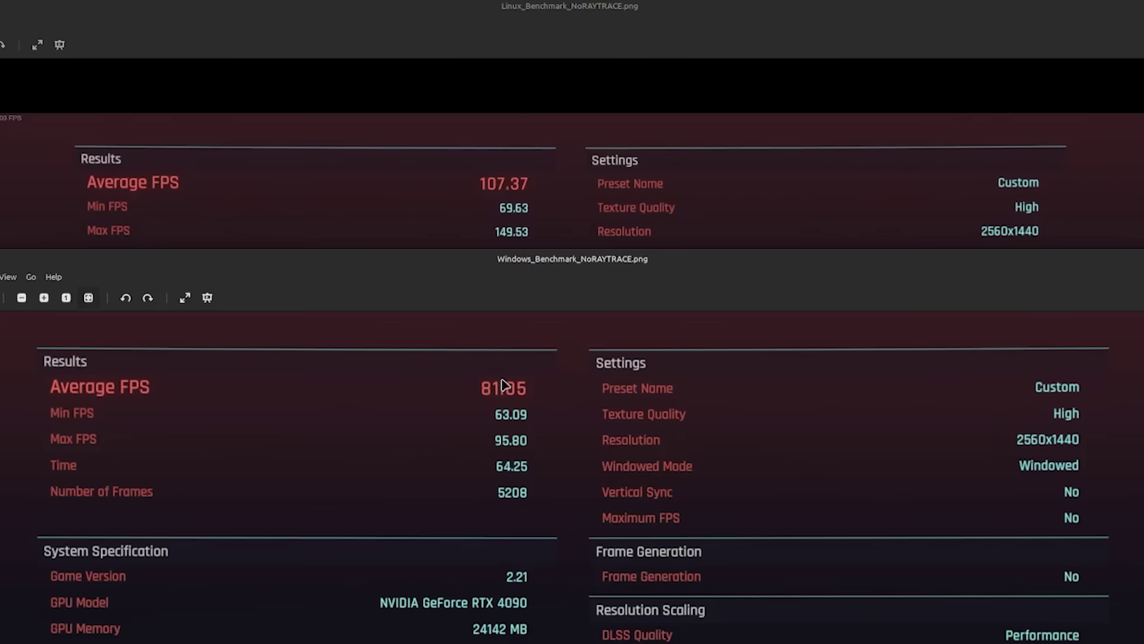
- Compare the average FPS in the Linux and Windows benchmark images without ray tracing
{"action": "left_click_drag", "start_coordinate": [543, 267], "coordinate": [535, 360]}
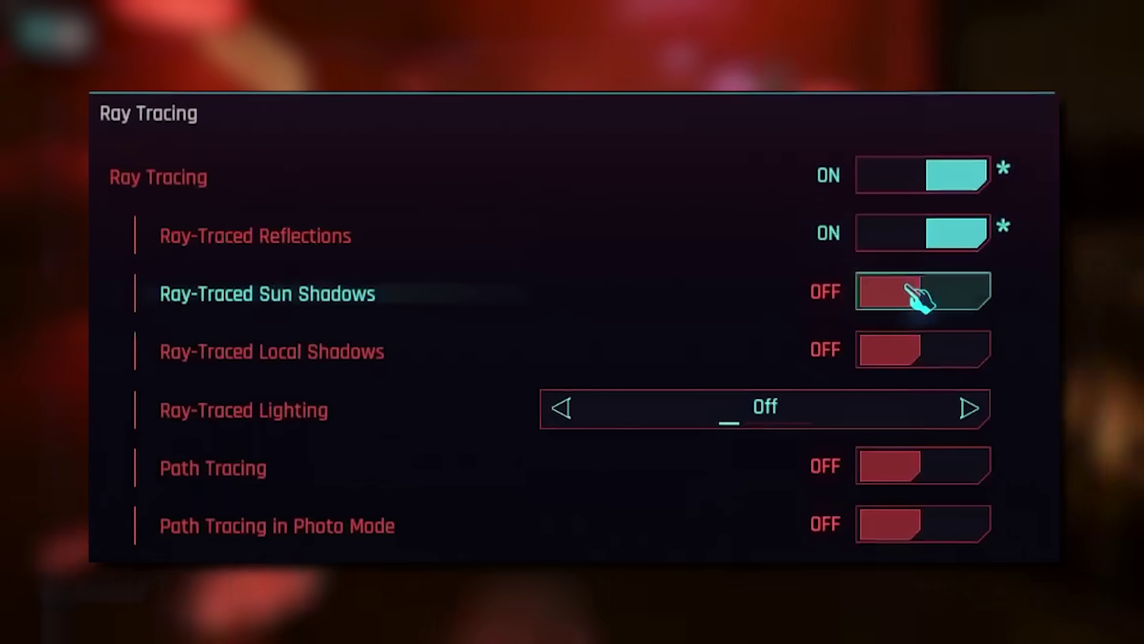
- Turn on ray-traced sun shadows and local shadows, and raise ray-traced lighting from its off setting
{"action": "left_click", "coordinate": [914, 292]}
{"action": "left_click", "coordinate": [909, 363]}
{"action": "left_click", "coordinate": [940, 408]}
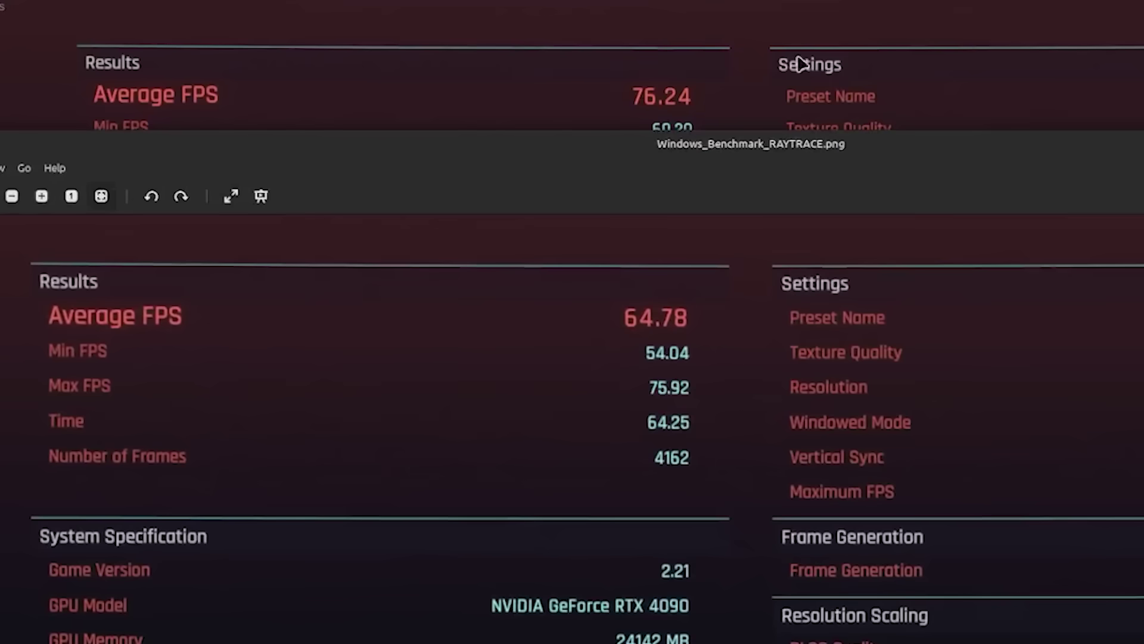
- Compare the average FPS in the Linux and Windows benchmark images with ray tracing
{"action": "mouse_move", "coordinate": [761, 169]}
{"action": "left_mouse_down"}
{"action": "mouse_move", "coordinate": [765, 256]}
{"action": "mouse_move", "coordinate": [769, 236]}
{"action": "left_mouse_up"}
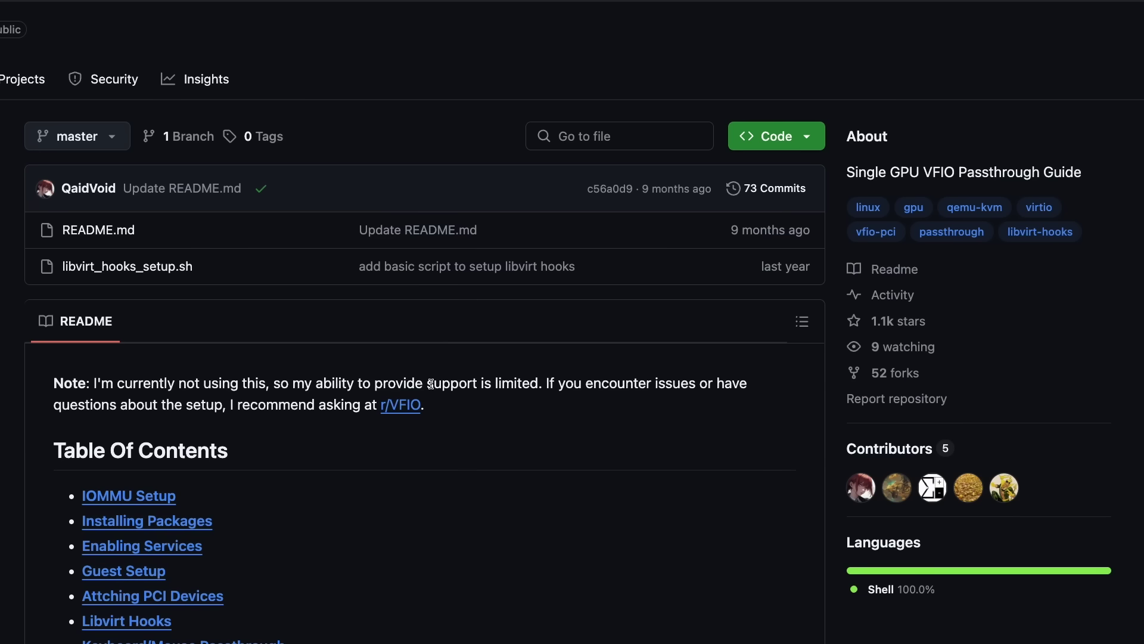
- Look over the README note and table of contents of the Single GPU VFIO Passthrough Guide repository
{"action": "scroll", "coordinate": [430, 385], "scroll_direction": "down", "scroll_amount": 3}
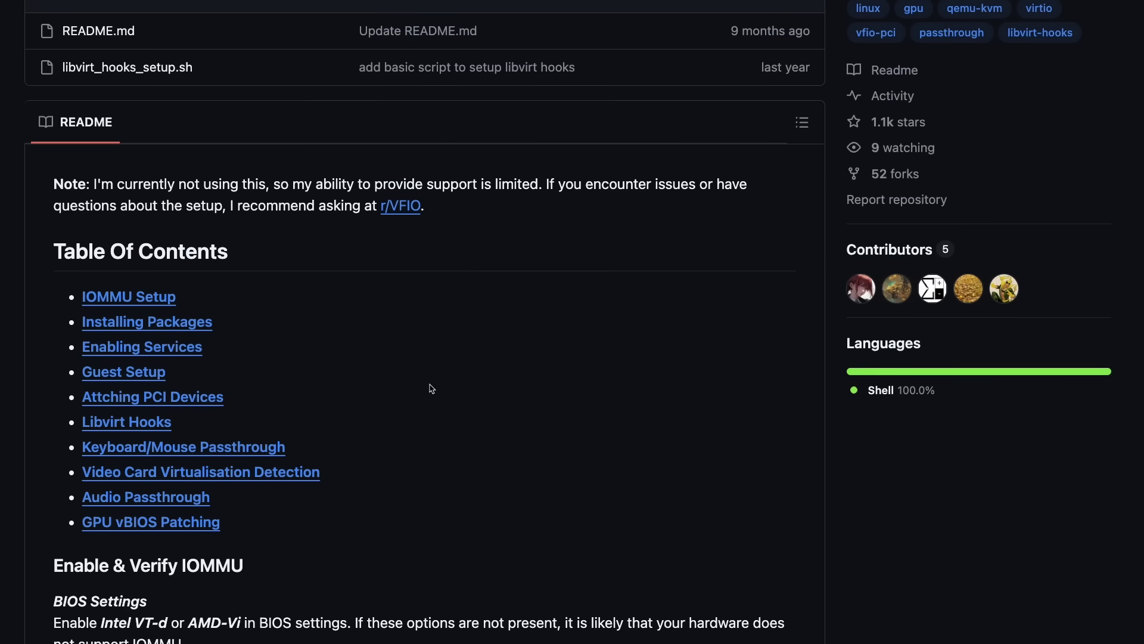
{"action": "scroll", "coordinate": [430, 390], "scroll_direction": "down", "scroll_amount": 1}
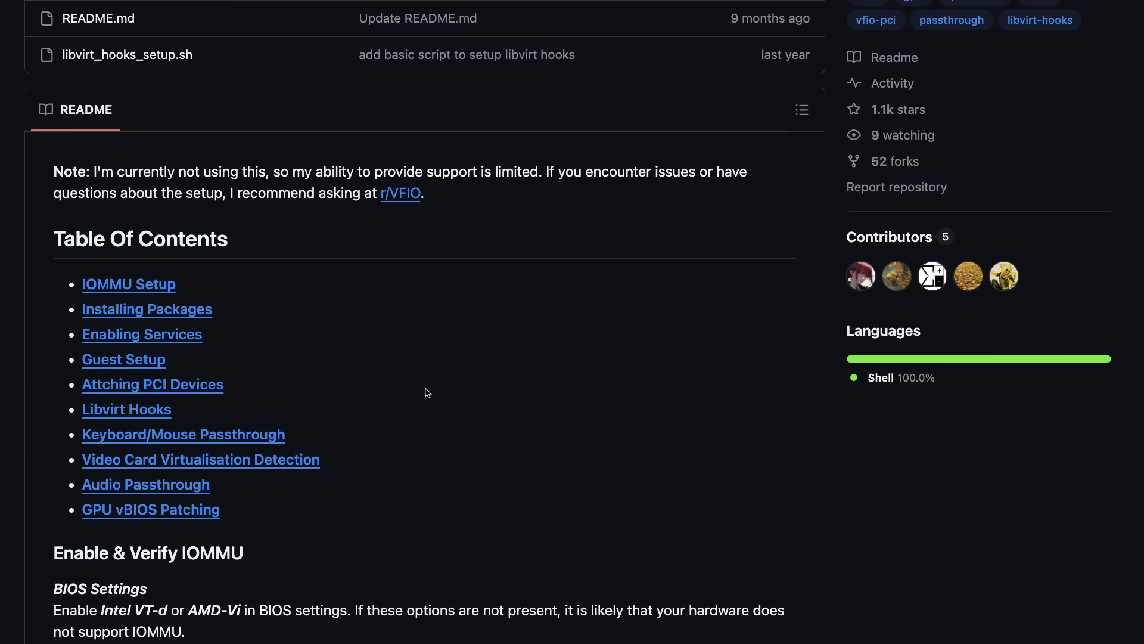
{"action": "scroll", "coordinate": [427, 392], "scroll_direction": "up", "scroll_amount": 4}
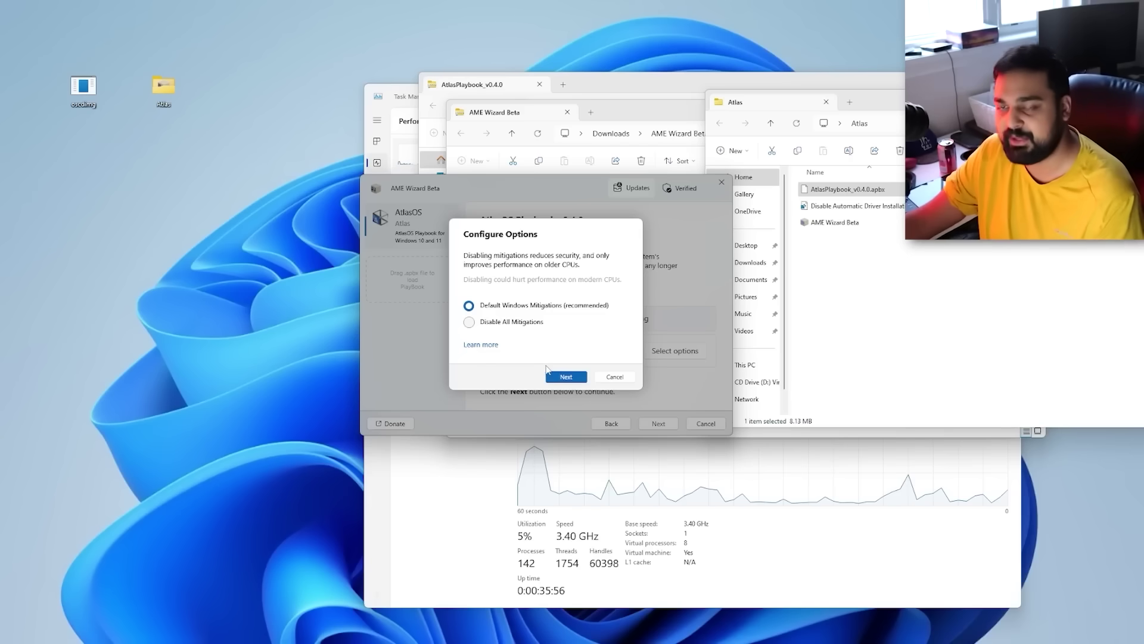
- Accept the default Windows mitigations for the AtlasOS playbook and continue to the following option
{"action": "left_click", "coordinate": [553, 377]}
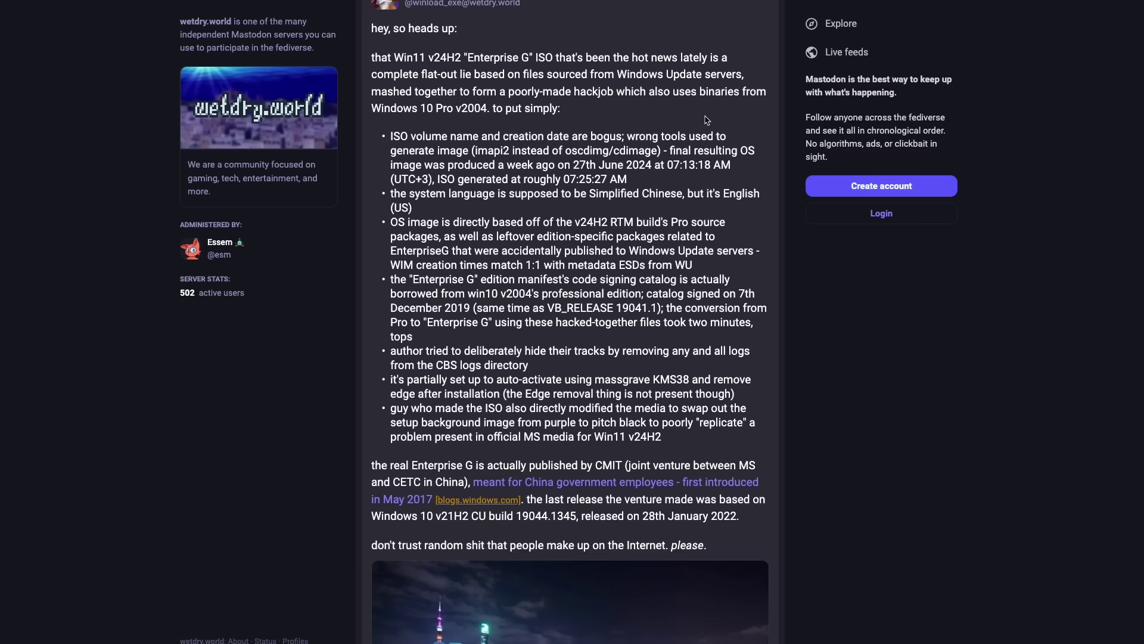
- Read the Mastodon post about the Win11 v24H2 "Enterprise G" ISO down to its attached picture
{"action": "scroll", "coordinate": [705, 119], "scroll_direction": "down", "scroll_amount": 2}
{"action": "scroll", "coordinate": [705, 119], "scroll_direction": "down", "scroll_amount": 1}
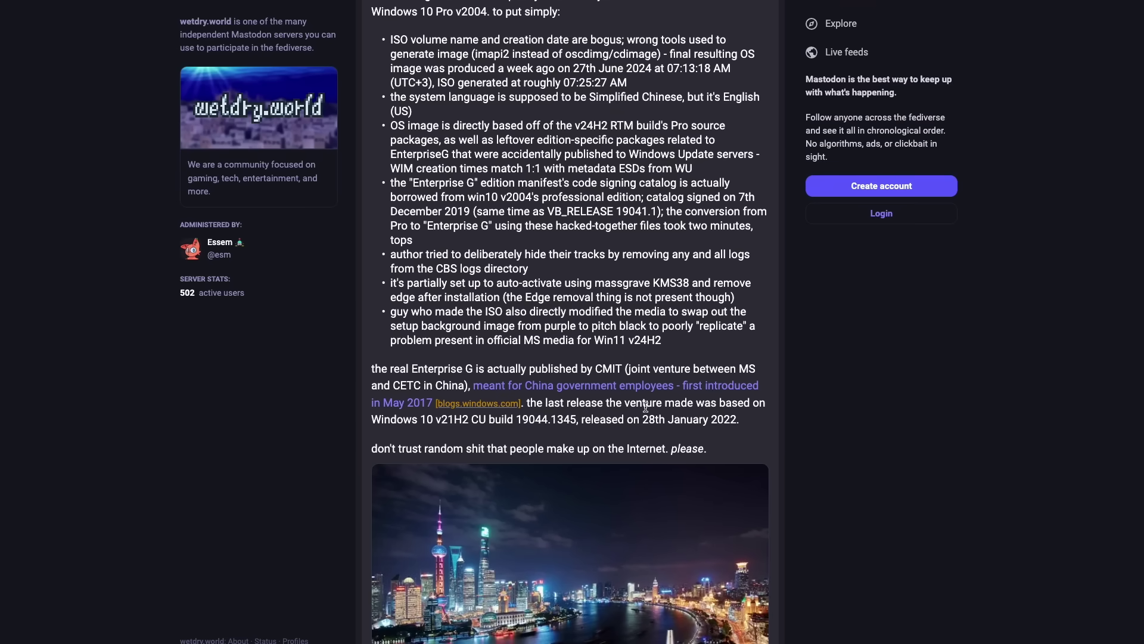
{"action": "scroll", "coordinate": [708, 493], "scroll_direction": "down", "scroll_amount": 1}
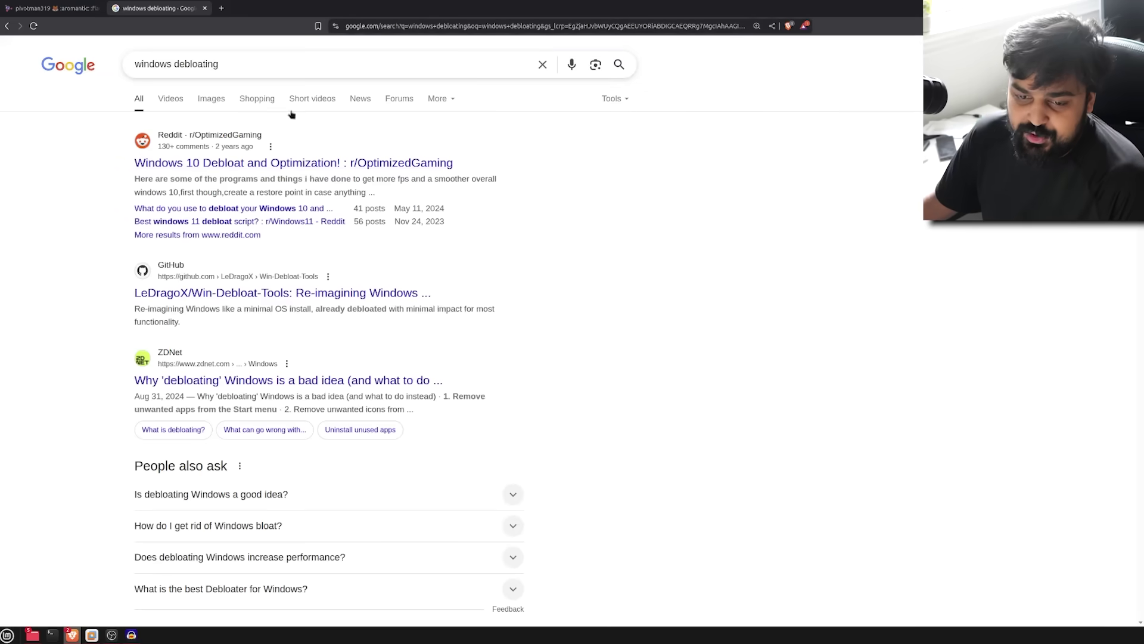
- Browse the Google results for "windows debloating" and open the LeDragoX/Win-Debloat-Tools repository
{"action": "scroll", "coordinate": [316, 246], "scroll_direction": "down", "scroll_amount": 10}
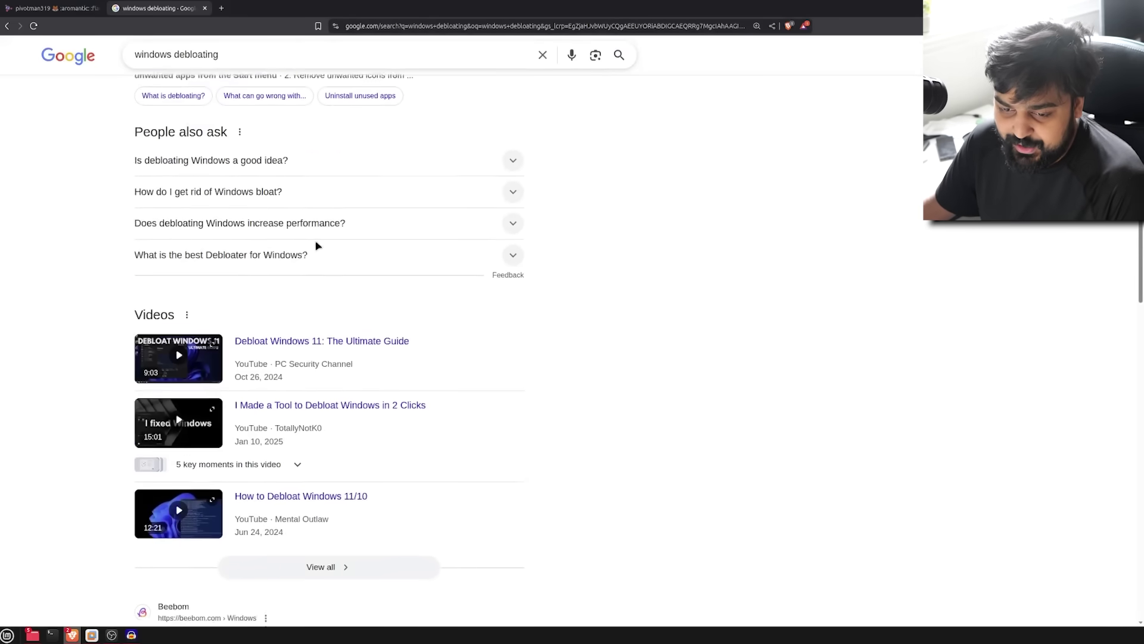
{"action": "scroll", "coordinate": [315, 246], "scroll_direction": "down", "scroll_amount": 2}
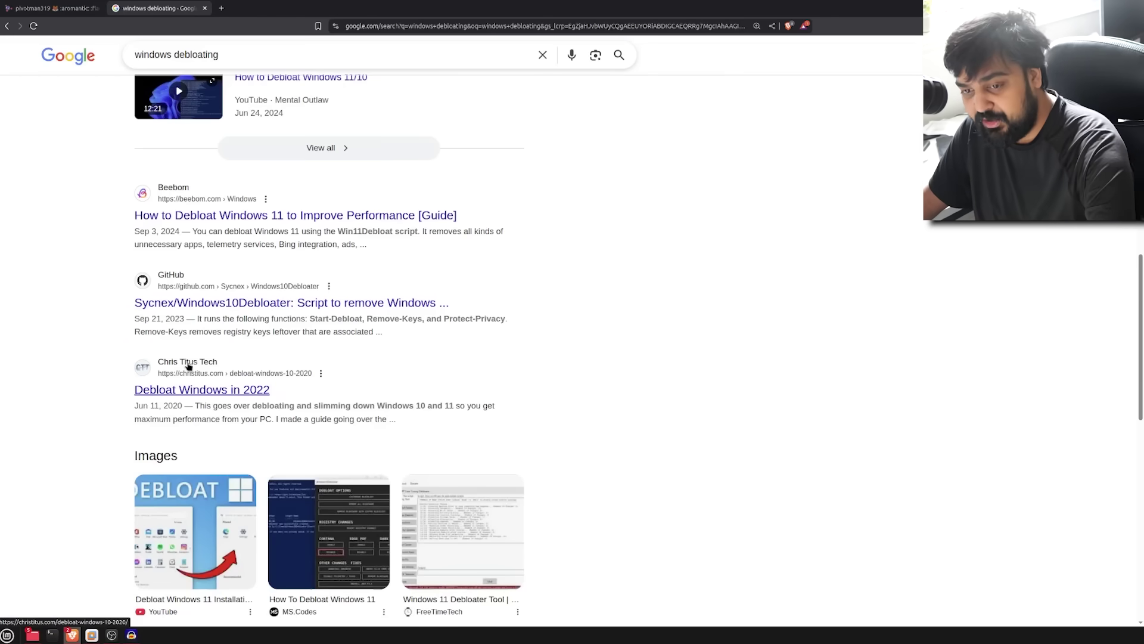
{"action": "scroll", "coordinate": [189, 363], "scroll_direction": "up", "scroll_amount": 12}
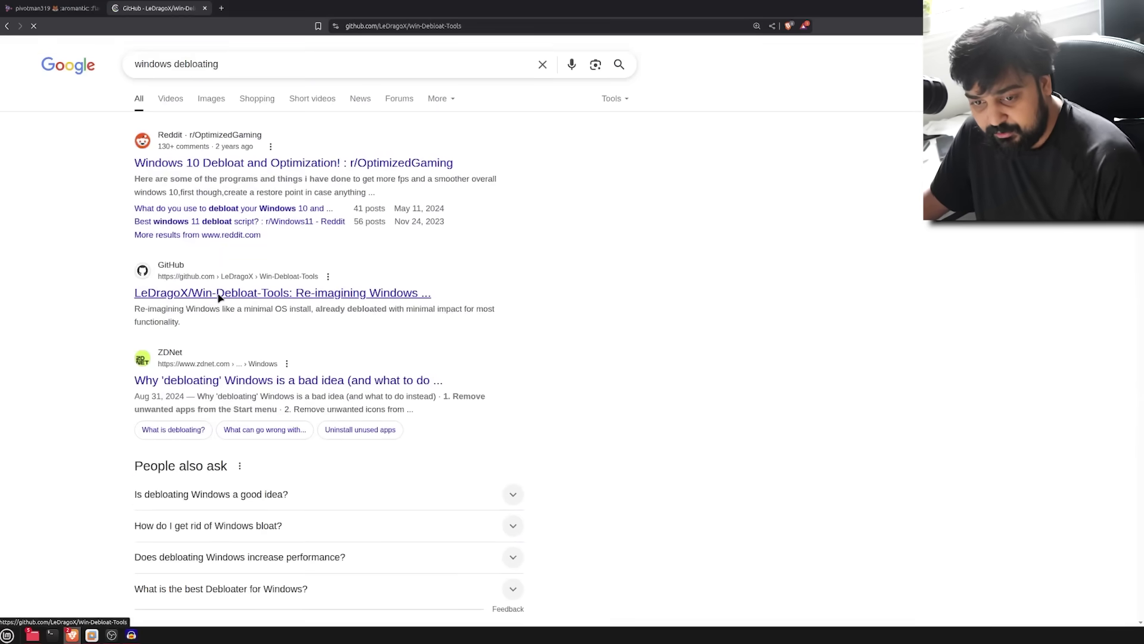
- Find the GUI version instructions in the Win-Debloat-Tools README and highlight the Set-ExecutionPolicy command
{"action": "scroll", "coordinate": [219, 298], "scroll_direction": "down", "scroll_amount": 15}
{"action": "scroll", "coordinate": [219, 298], "scroll_direction": "down", "scroll_amount": 3}
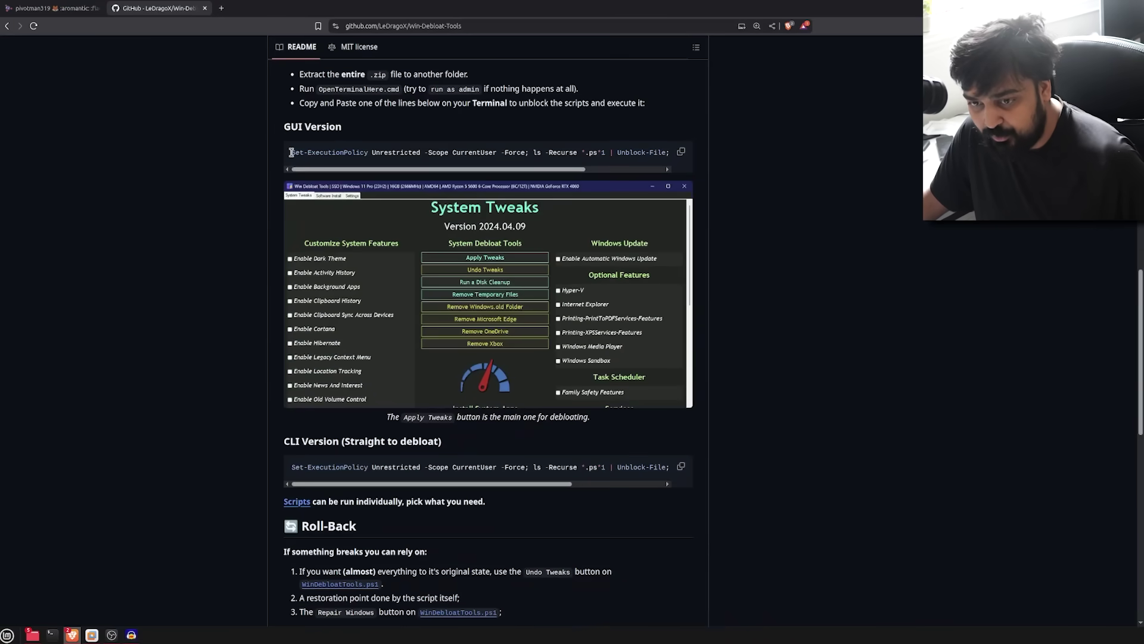
{"action": "left_click_drag", "start_coordinate": [291, 152], "coordinate": [697, 153]}
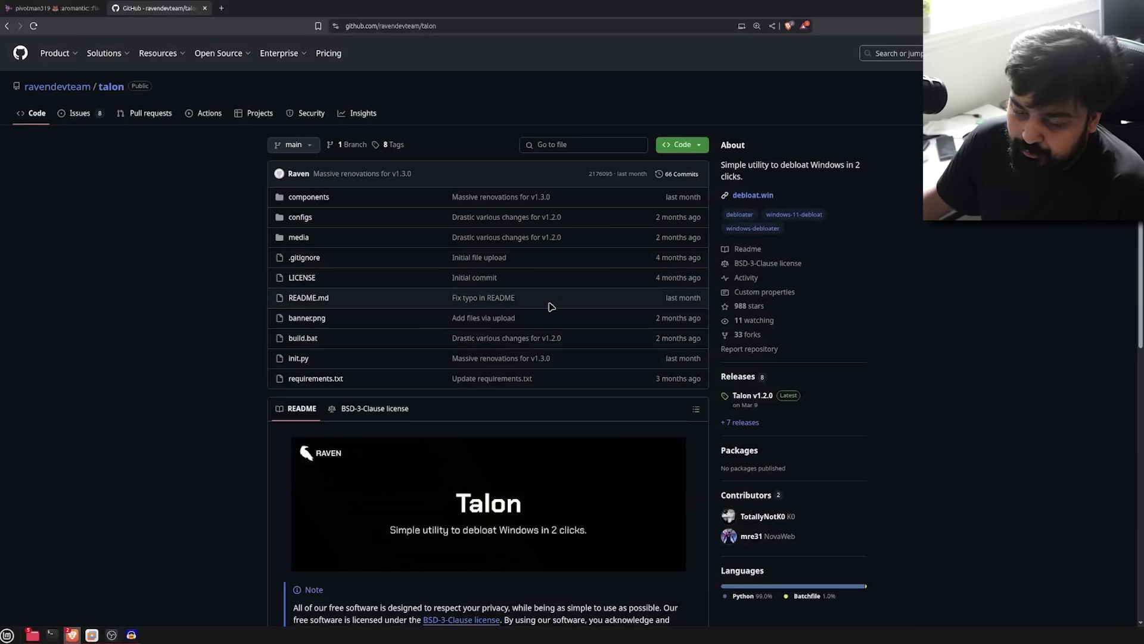
- Read the Talon repository's README and highlight the caution about freshly installed Windows 11 systems and system corruption
{"action": "scroll", "coordinate": [551, 306], "scroll_direction": "down", "scroll_amount": 3}
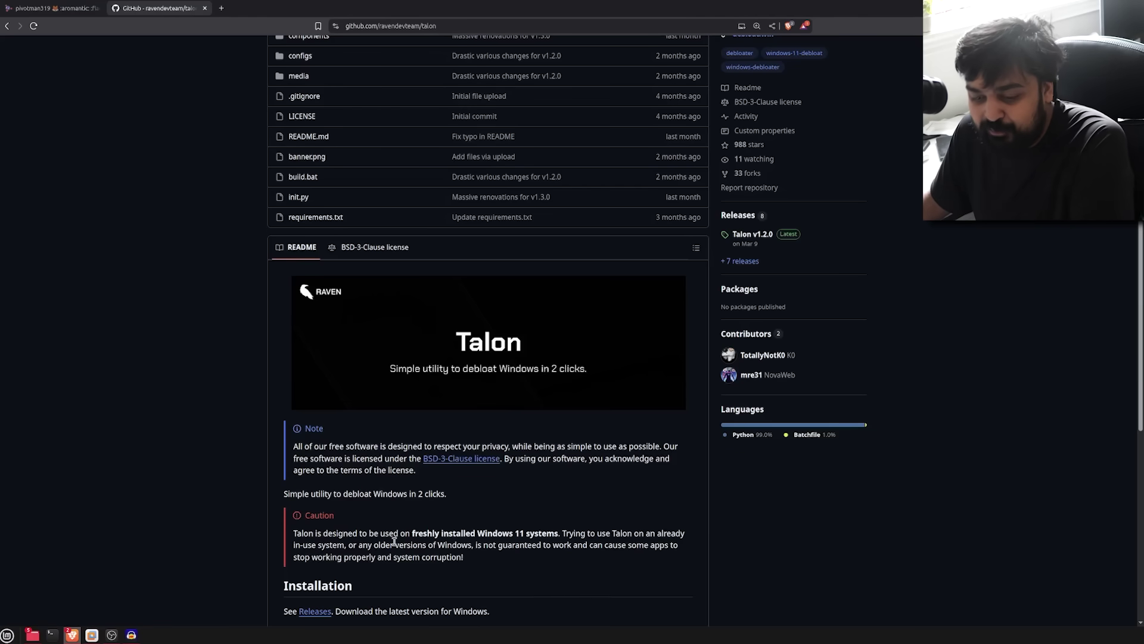
{"action": "scroll", "coordinate": [479, 438], "scroll_direction": "down", "scroll_amount": 3}
{"action": "left_click_drag", "start_coordinate": [427, 435], "coordinate": [474, 420]}
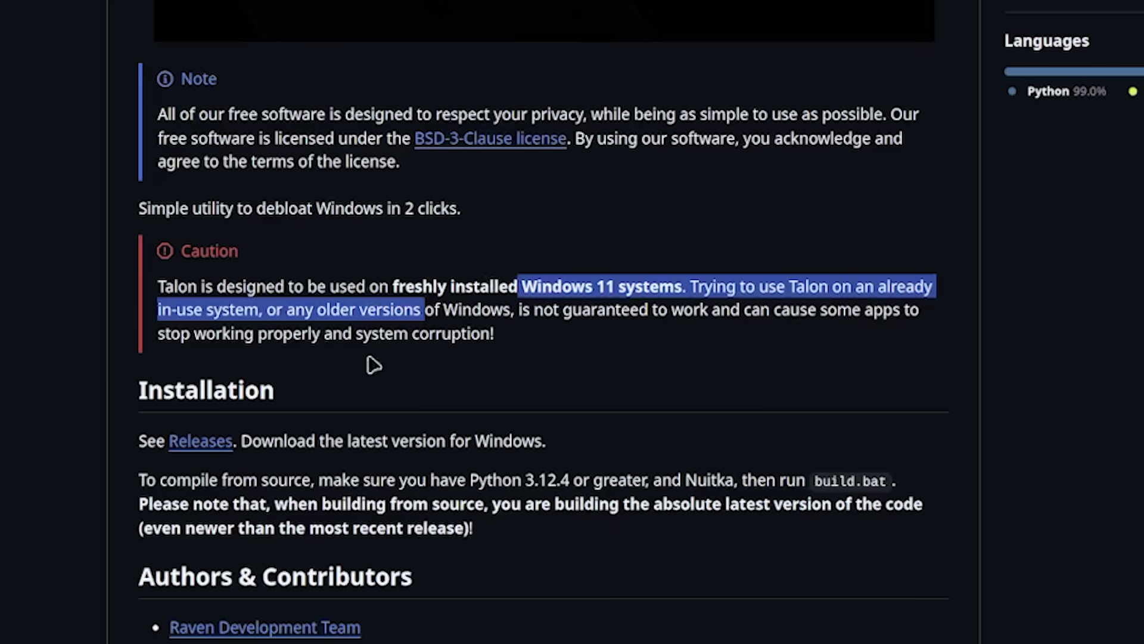
{"action": "left_click_drag", "start_coordinate": [362, 334], "coordinate": [464, 333]}
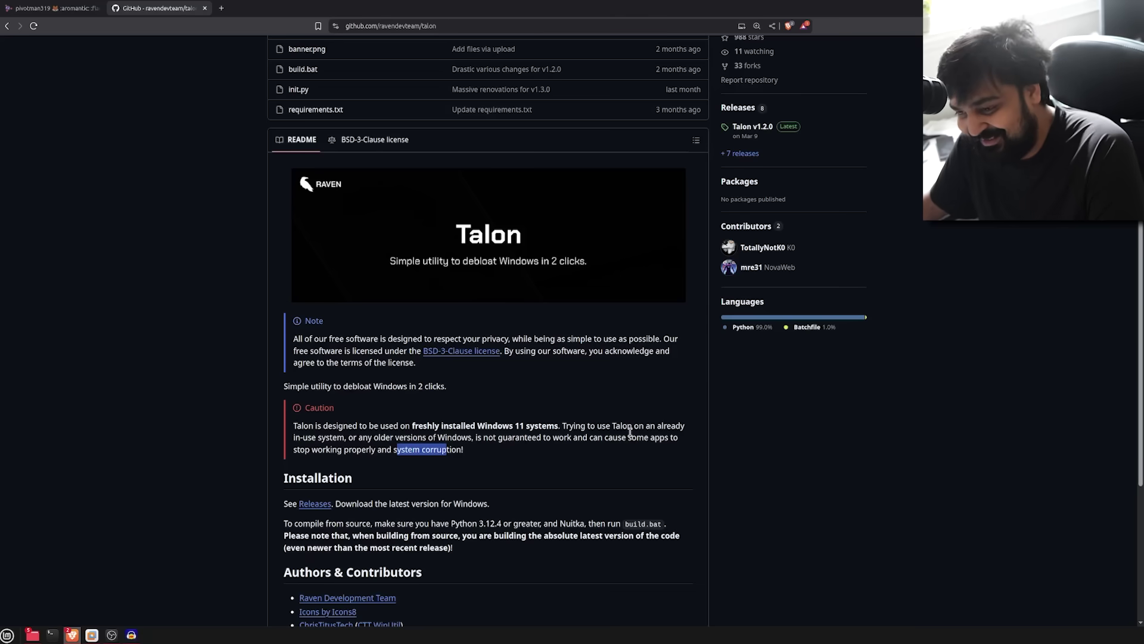
{"action": "scroll", "coordinate": [824, 298], "scroll_direction": "up", "scroll_amount": 4}
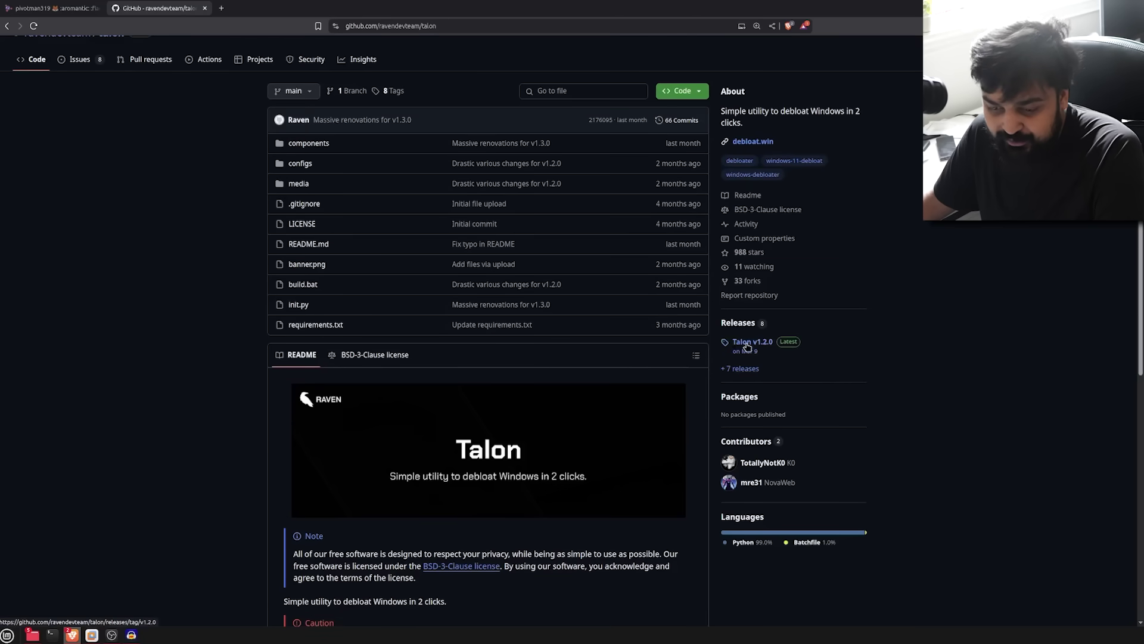
- Open the debloat.win website linked from the Talon repository and copy its address
{"action": "left_click", "coordinate": [753, 141]}
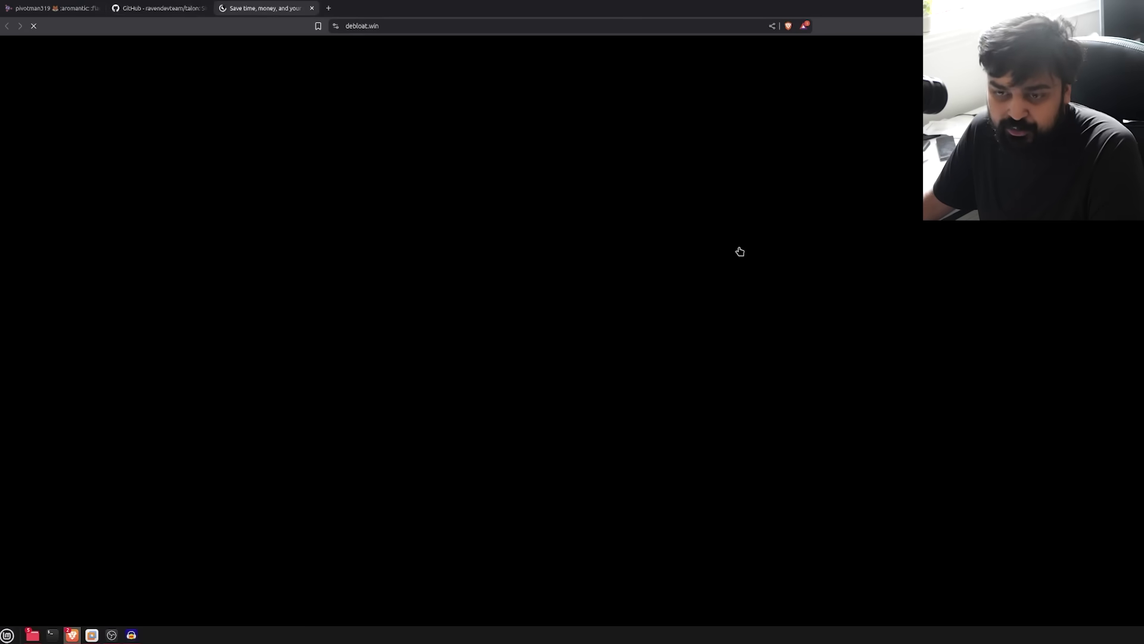
{"action": "left_click", "coordinate": [460, 27]}
{"action": "key", "text": "ctrl+c"}
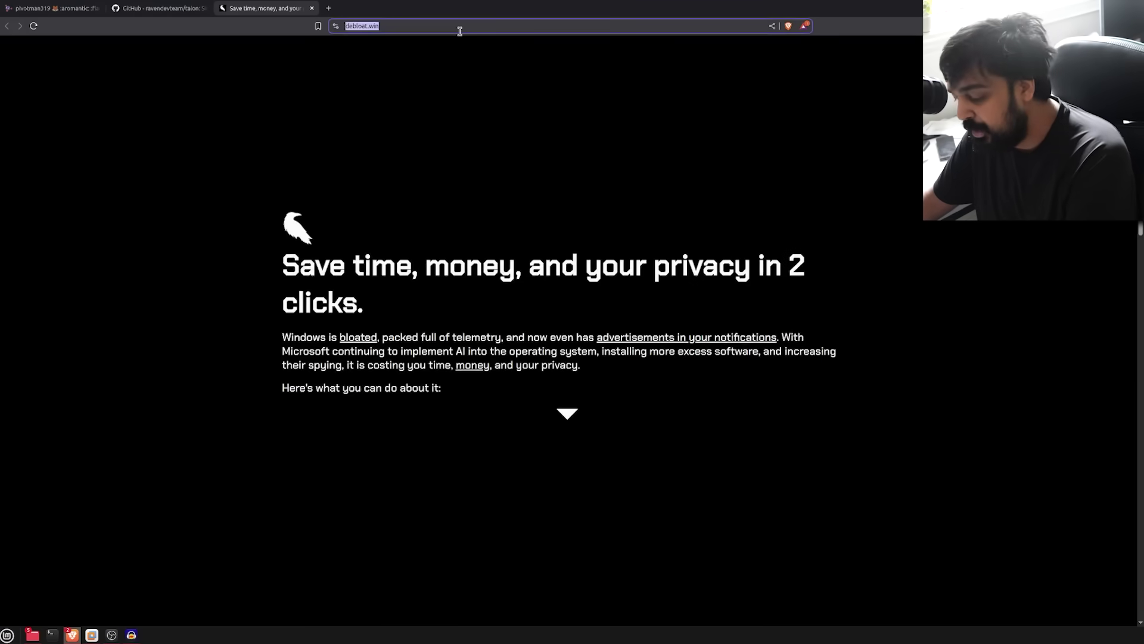
- Switch to the Windows 11 virtual machine in VMware Workstation and open debloat.win in Microsoft Edge, closing the extra new tab
{"action": "left_click", "coordinate": [98, 635]}
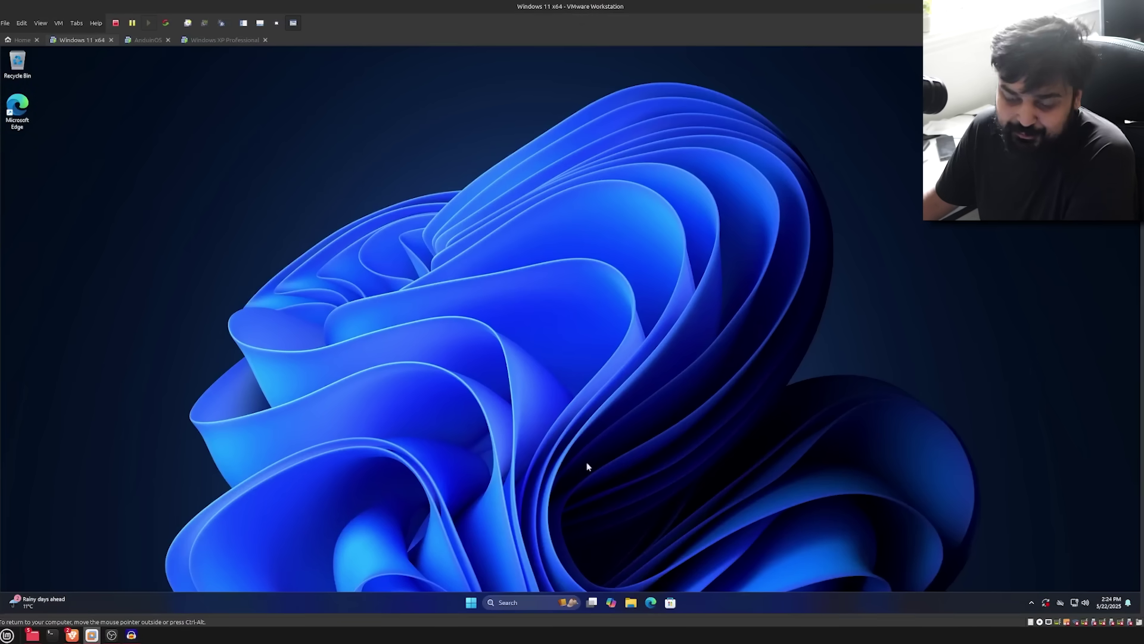
{"action": "left_click", "coordinate": [650, 603]}
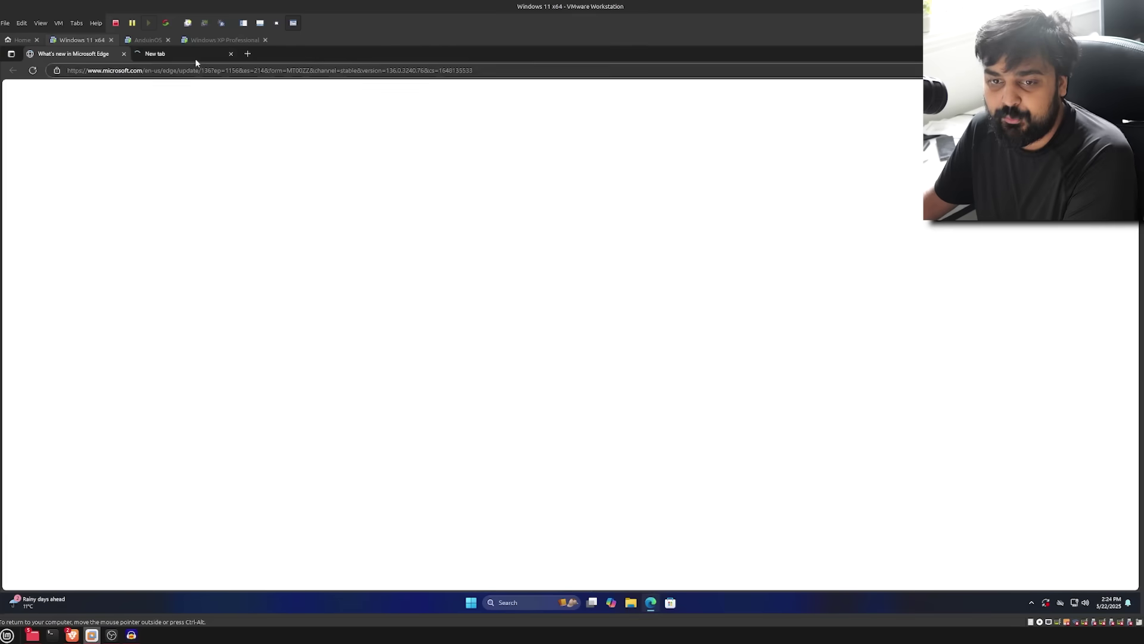
{"action": "middle_click", "coordinate": [196, 60]}
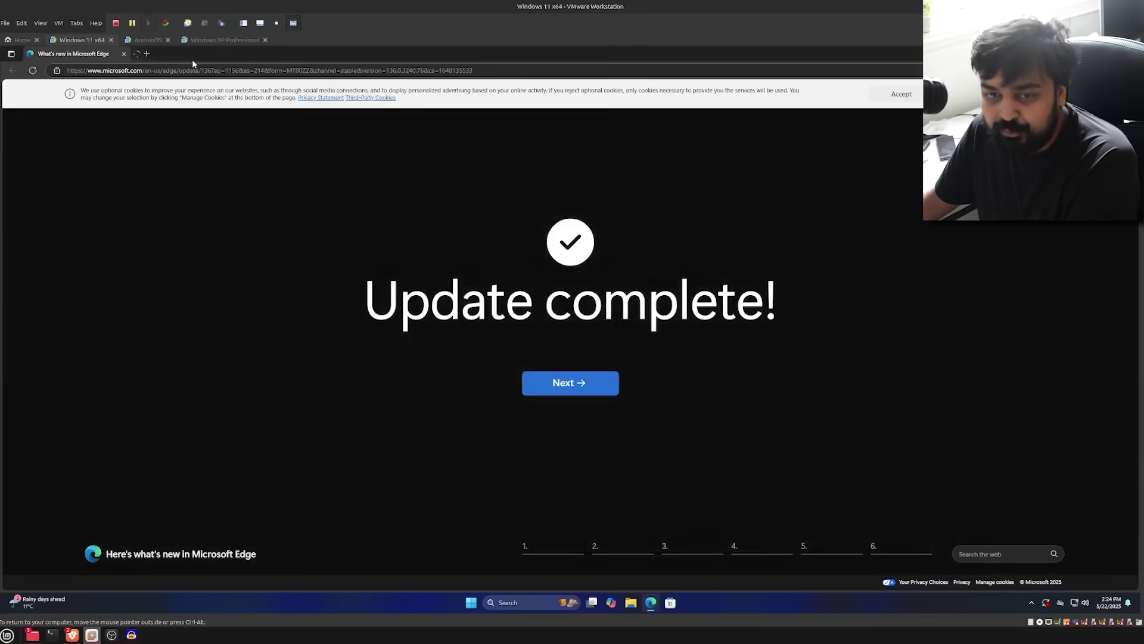
{"action": "left_click", "coordinate": [212, 72]}
{"action": "key", "text": "ctrl+v"}
{"action": "key", "text": "Return"}
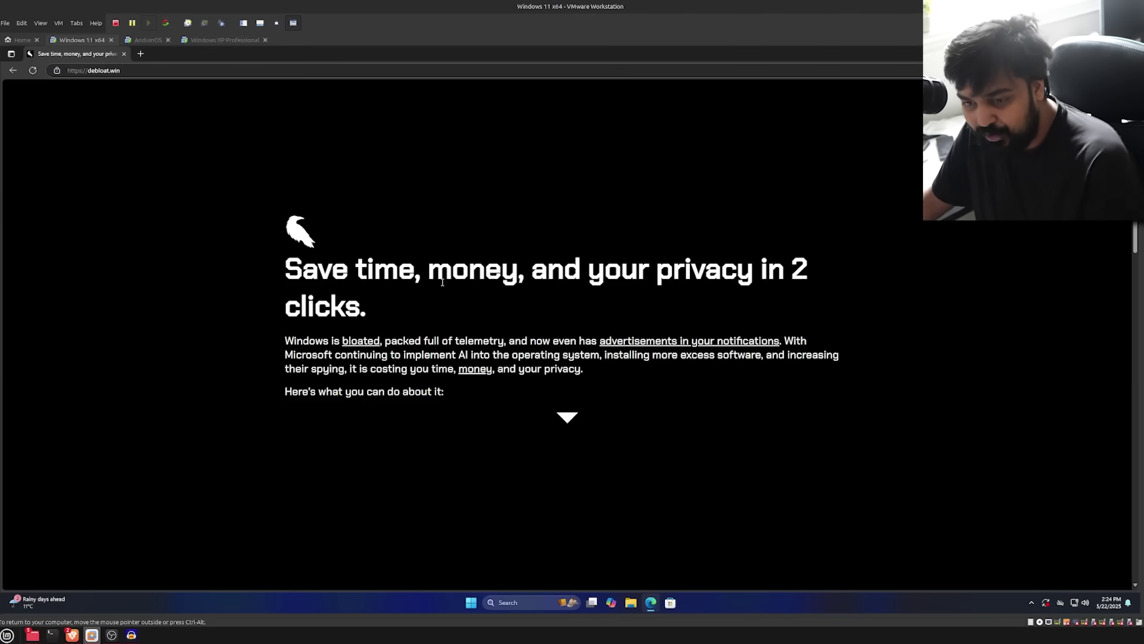
- Highlight the site's claim about telemetry and notification advertisements, and check the Windows notification panel
{"action": "left_click_drag", "start_coordinate": [323, 341], "coordinate": [855, 343]}
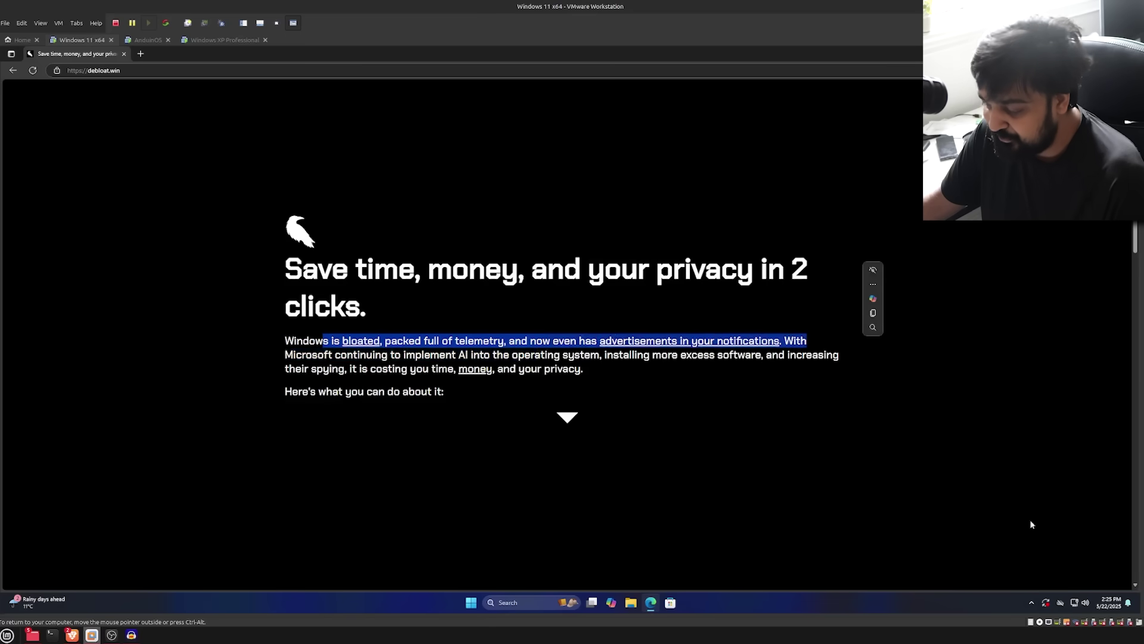
{"action": "left_click", "coordinate": [1130, 605]}
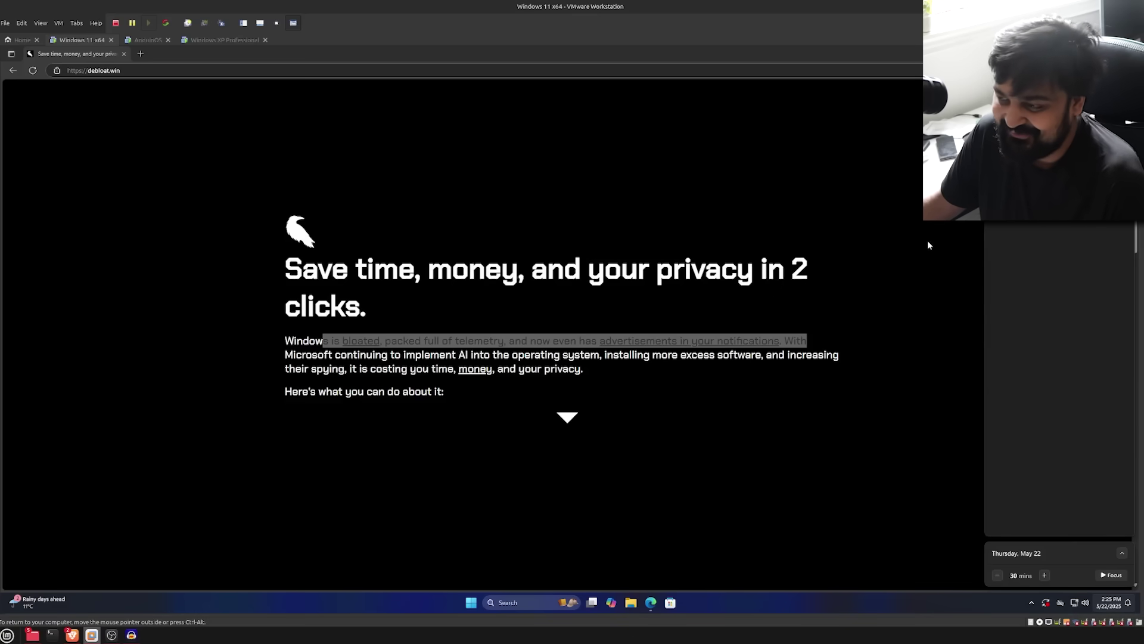
{"action": "left_click", "coordinate": [879, 242]}
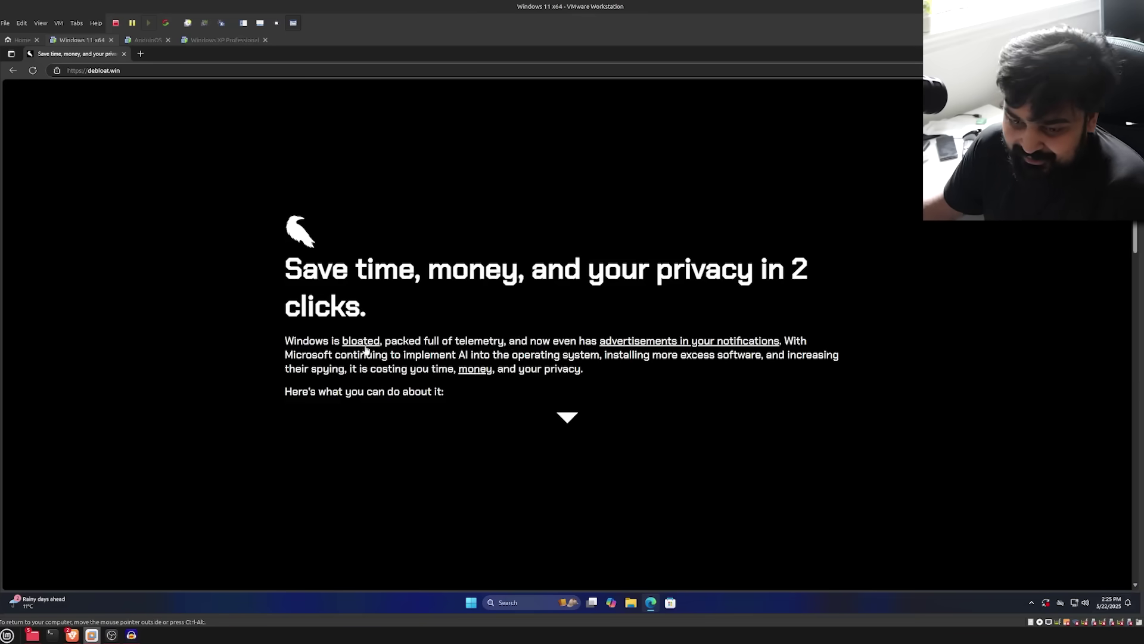
- Highlight the introduction's claims about Microsoft adding AI, excess software and spying, and clear the selection
{"action": "left_click_drag", "start_coordinate": [291, 353], "coordinate": [587, 354]}
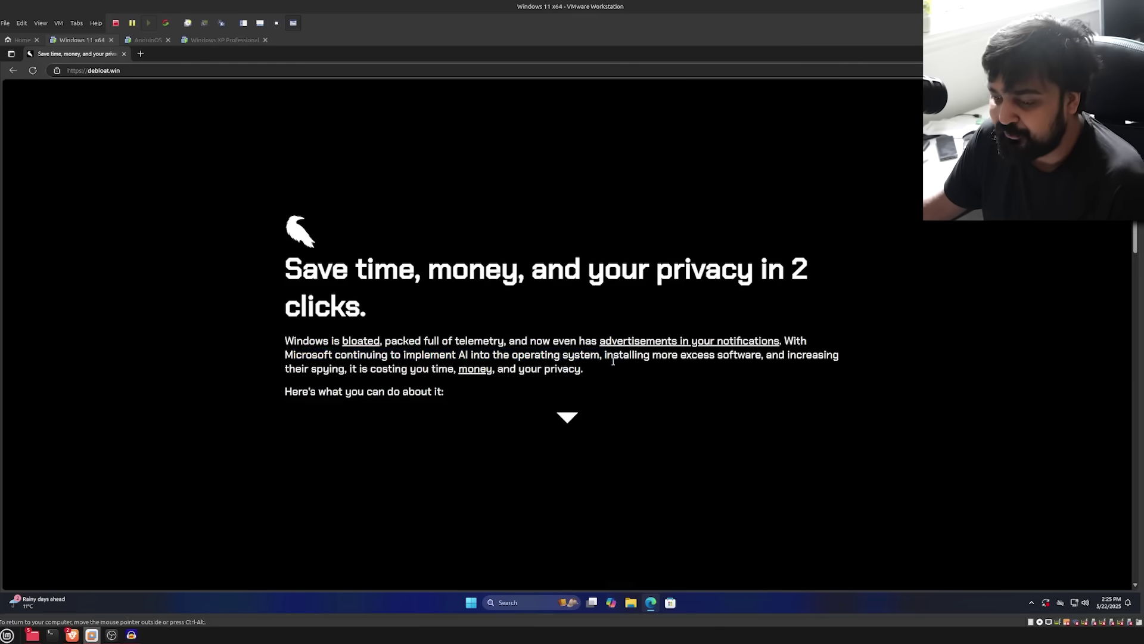
{"action": "left_click_drag", "start_coordinate": [613, 355], "coordinate": [485, 372]}
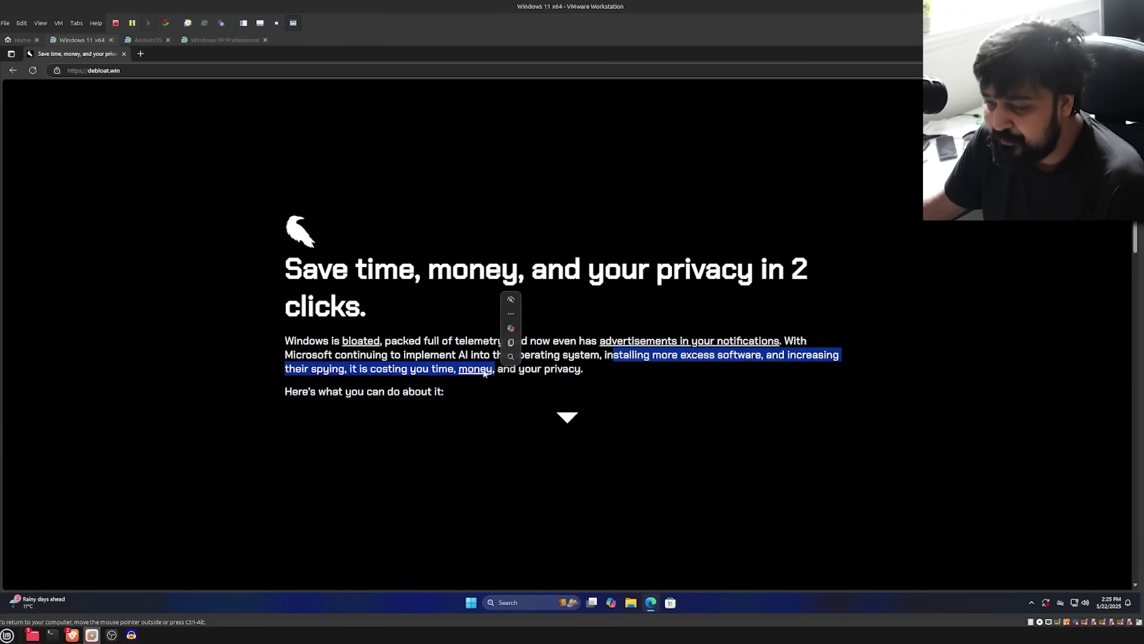
{"action": "left_click", "coordinate": [628, 388]}
- Read the "Debloat Windows with Talon" section and highlight the claim about user friendliness for non tech savvy users
{"action": "scroll", "coordinate": [628, 388], "scroll_direction": "down", "scroll_amount": 5}
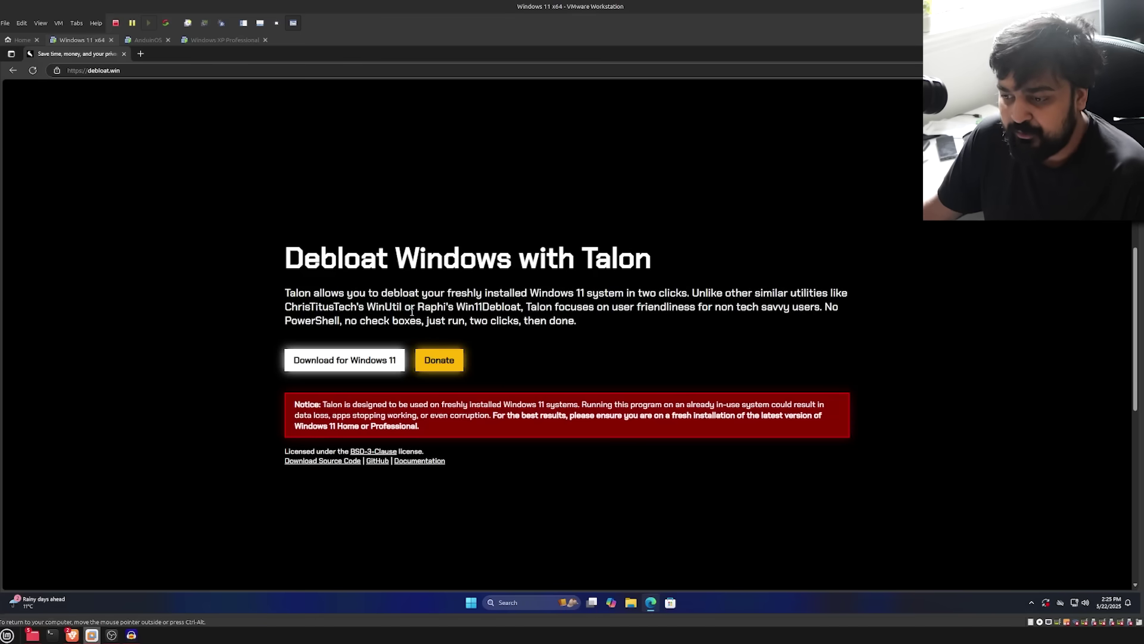
{"action": "left_click_drag", "start_coordinate": [570, 305], "coordinate": [780, 307]}
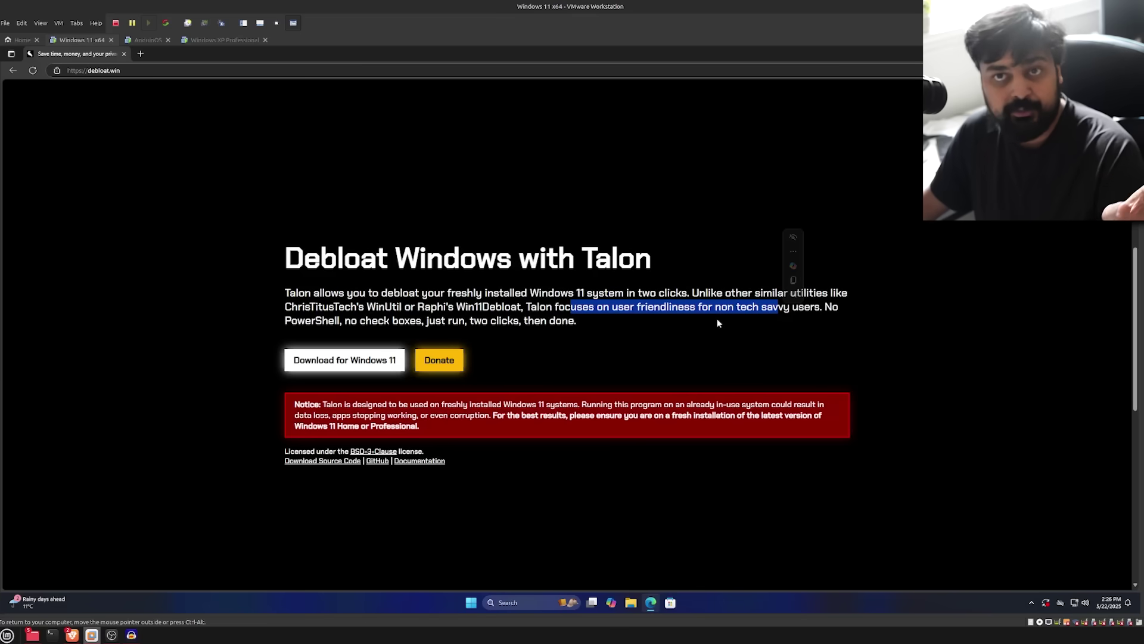
- Download Talon for Windows 11 and keep the blocked talon.zip despite the SmartScreen warning
{"action": "left_click", "coordinate": [387, 369]}
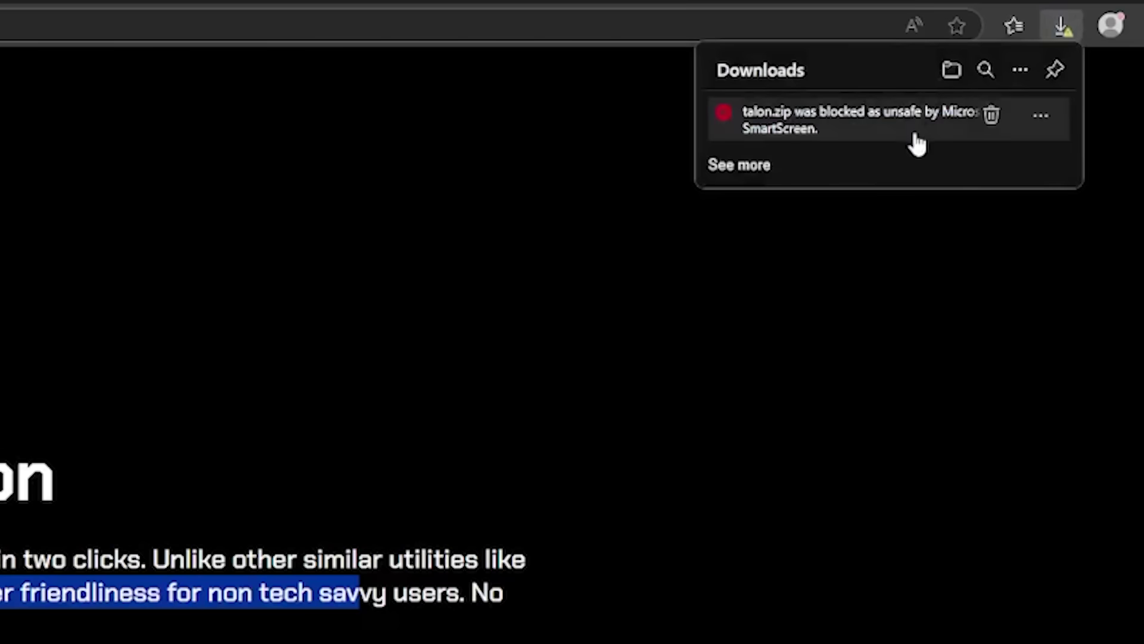
{"action": "mouse_move", "coordinate": [945, 120]}
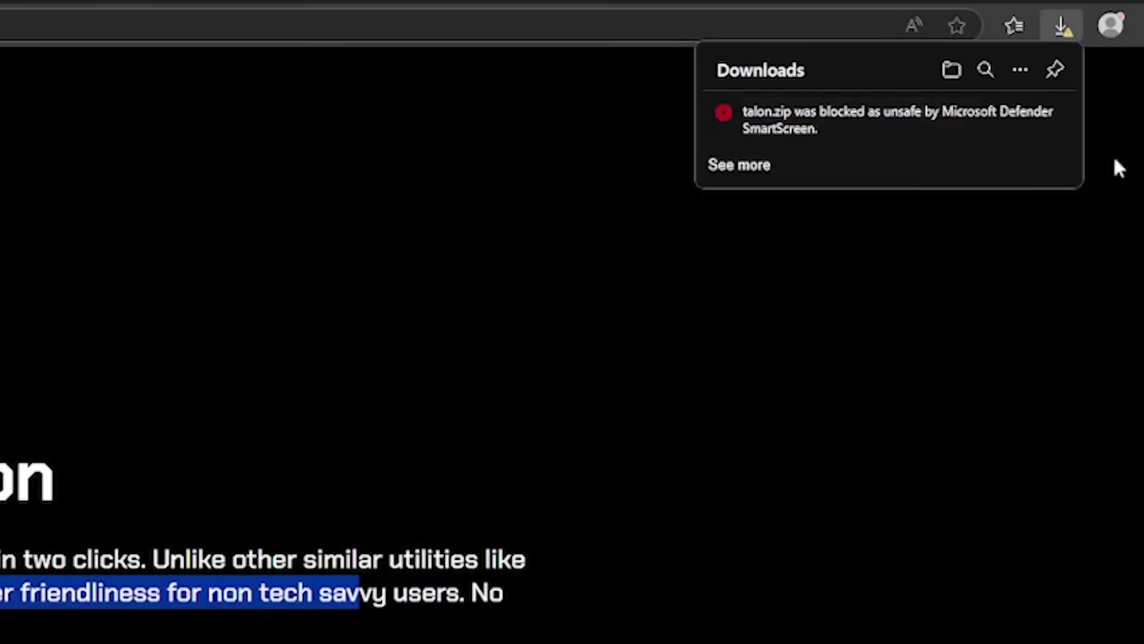
{"action": "left_click", "coordinate": [1037, 119]}
{"action": "left_click", "coordinate": [976, 180]}
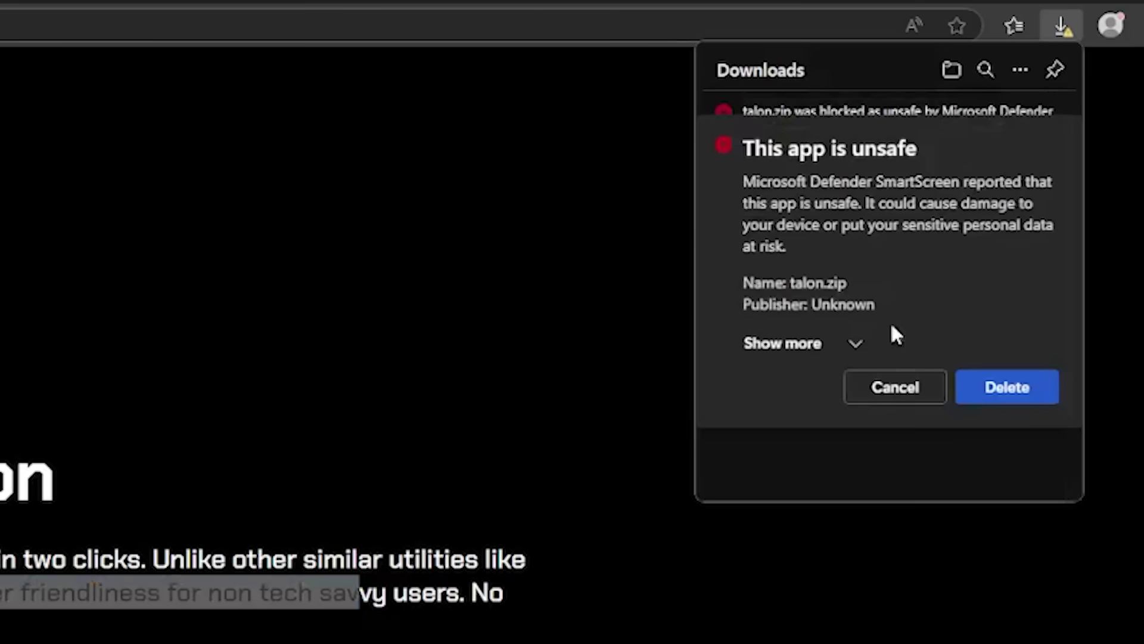
{"action": "left_click", "coordinate": [842, 345]}
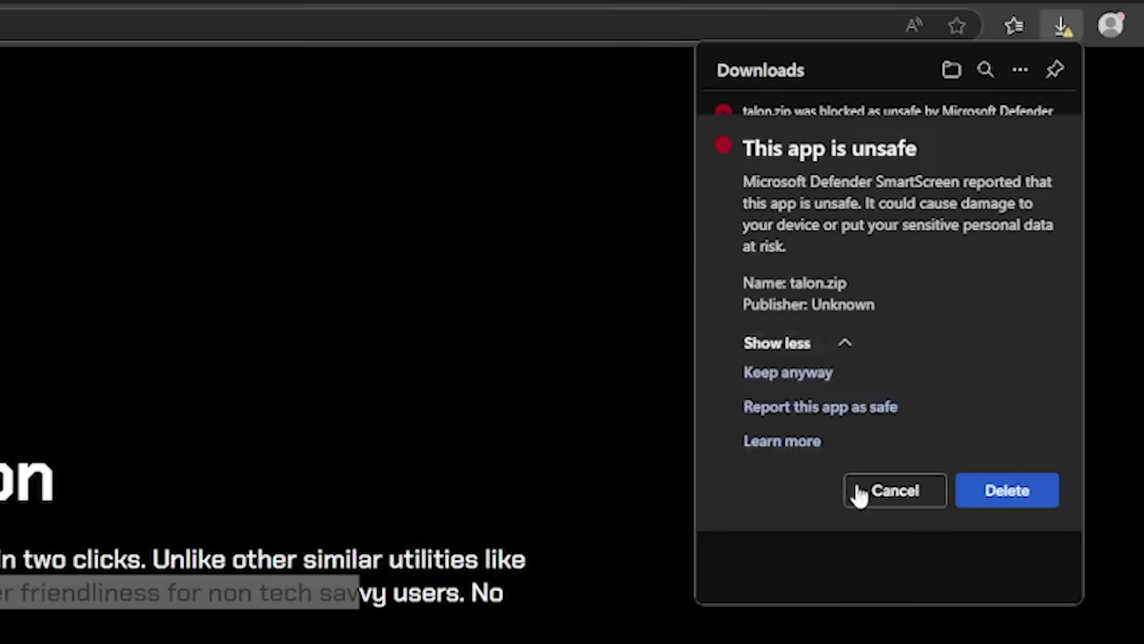
{"action": "left_click", "coordinate": [786, 374]}
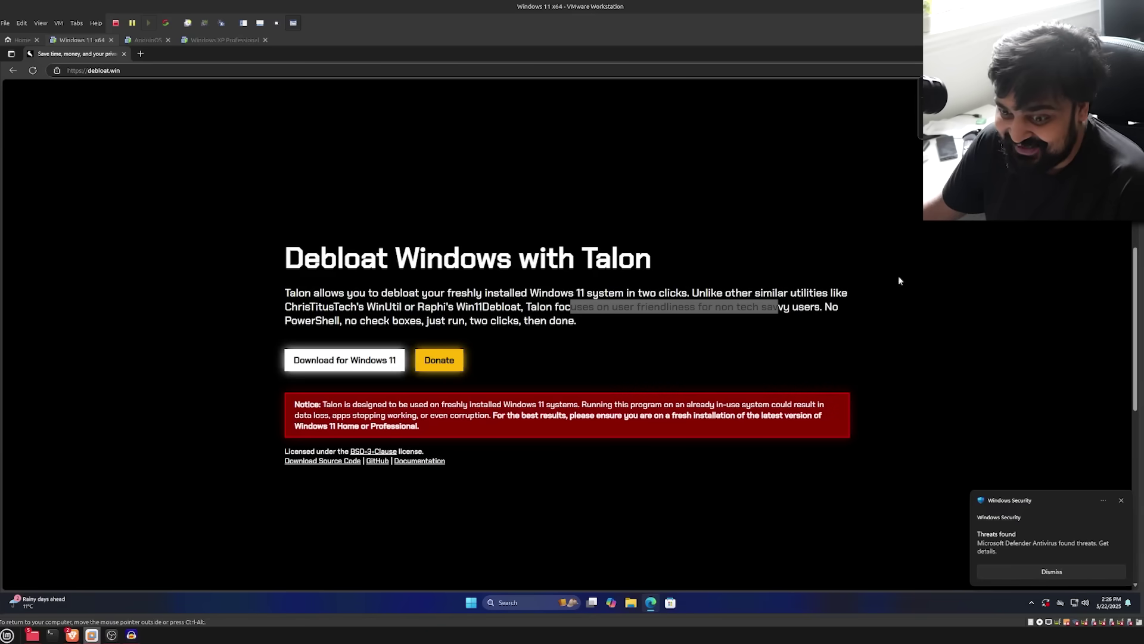
- Open Win11Debloat from the Talon repository's contributor list, skim its README, and return to the Talon page
{"action": "scroll", "coordinate": [900, 461], "scroll_direction": "down", "scroll_amount": 4}
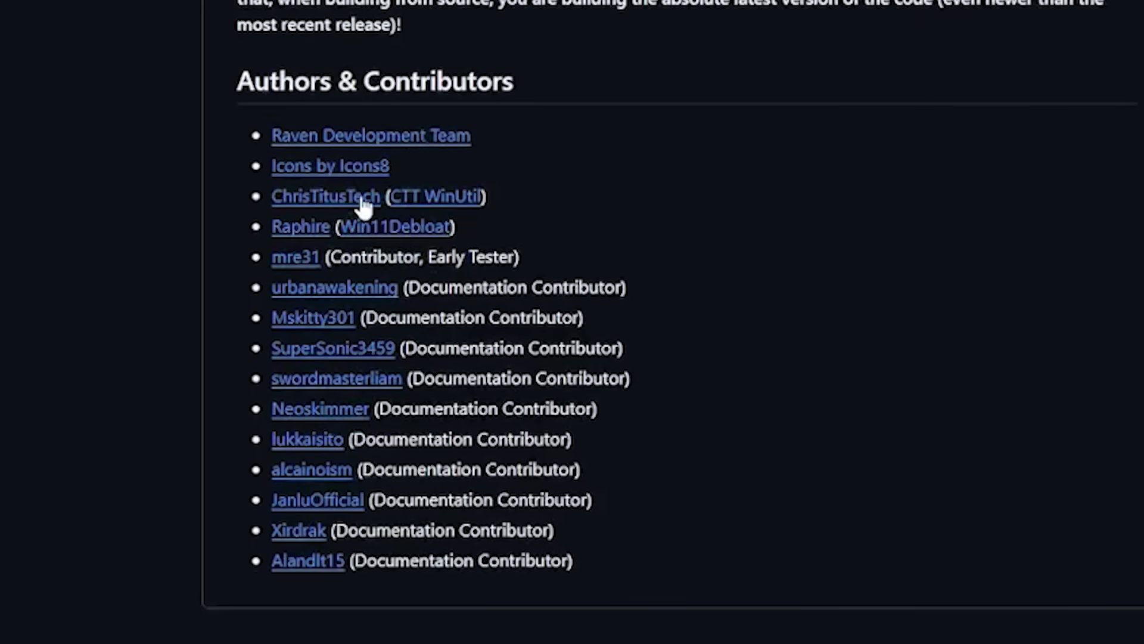
{"action": "left_click", "coordinate": [379, 235]}
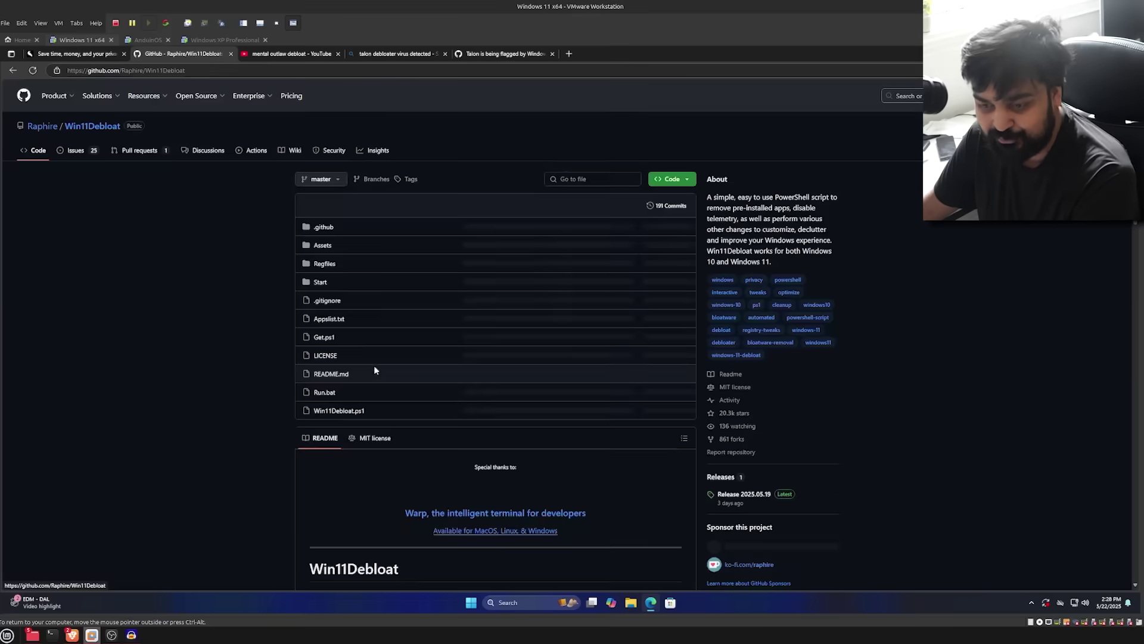
{"action": "scroll", "coordinate": [375, 368], "scroll_direction": "down", "scroll_amount": 5}
{"action": "scroll", "coordinate": [375, 368], "scroll_direction": "down", "scroll_amount": 4}
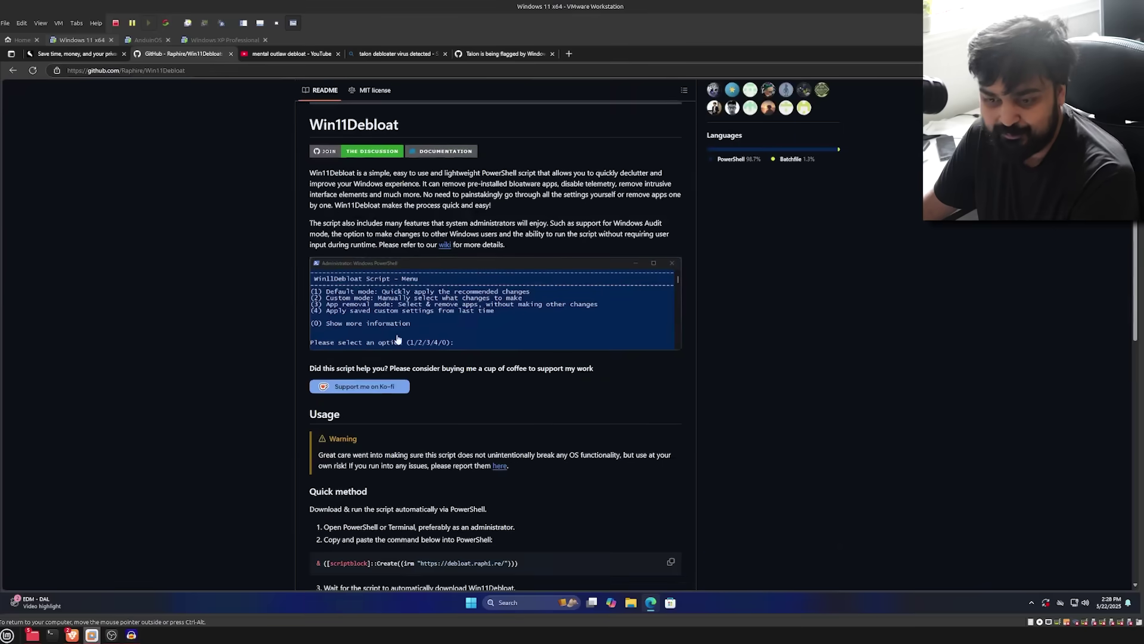
{"action": "right_click", "coordinate": [203, 261]}
{"action": "left_click", "coordinate": [215, 265]}
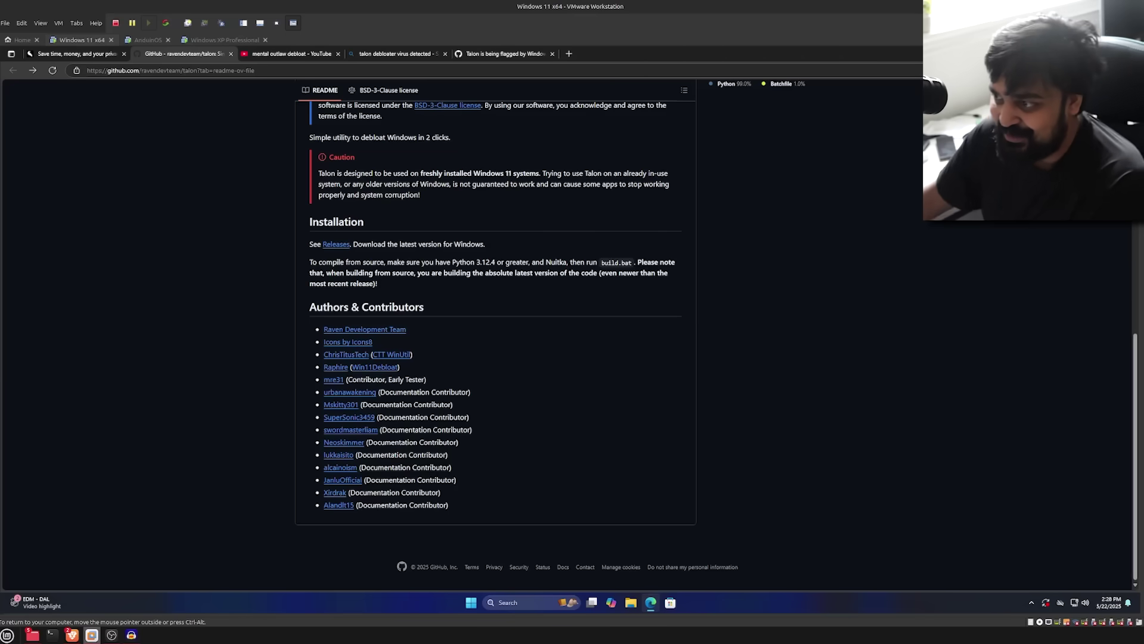
- Turn off real-time protection in Windows Security, allowing the change, and close the settings window
{"action": "key", "text": "super"}
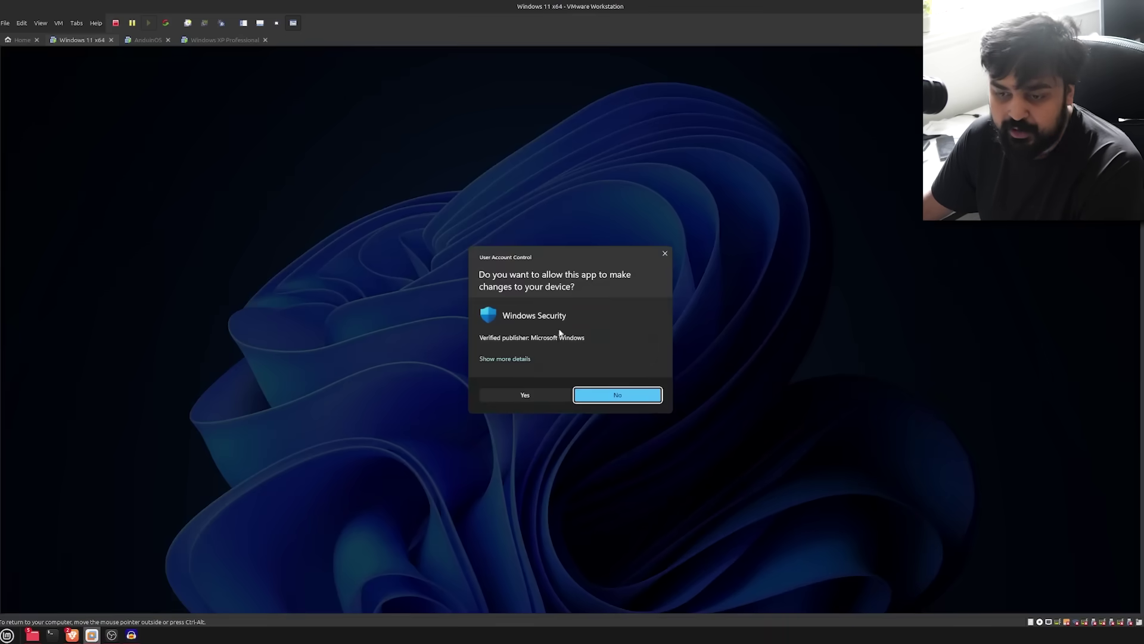
{"action": "left_click", "coordinate": [525, 395]}
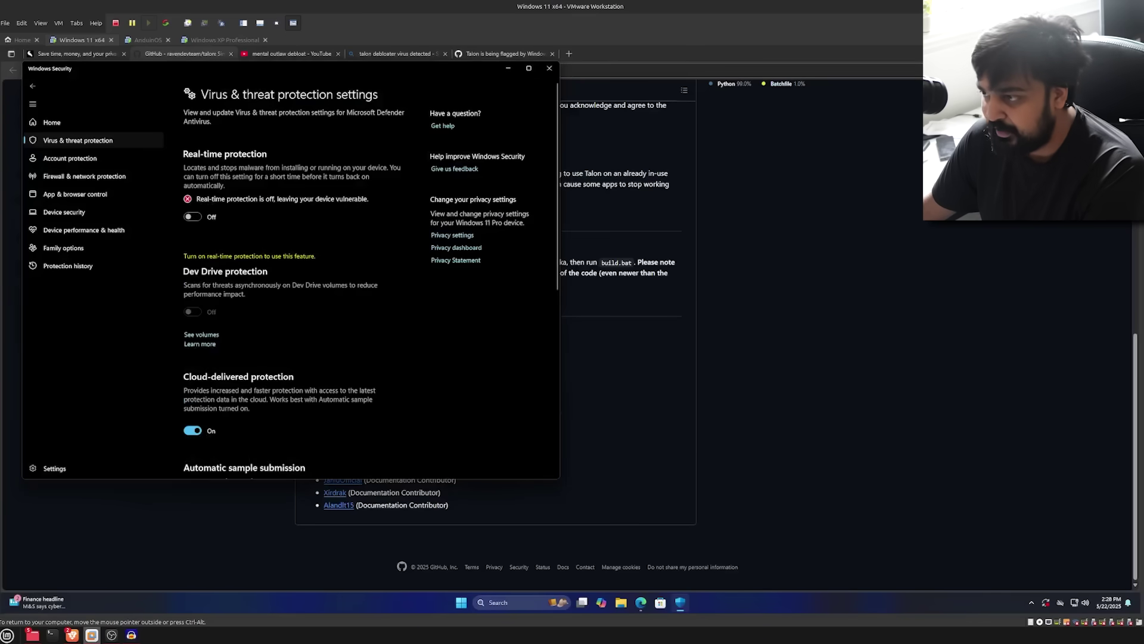
{"action": "key", "text": "alt+F4"}
{"action": "left_click", "coordinate": [1113, 70]}
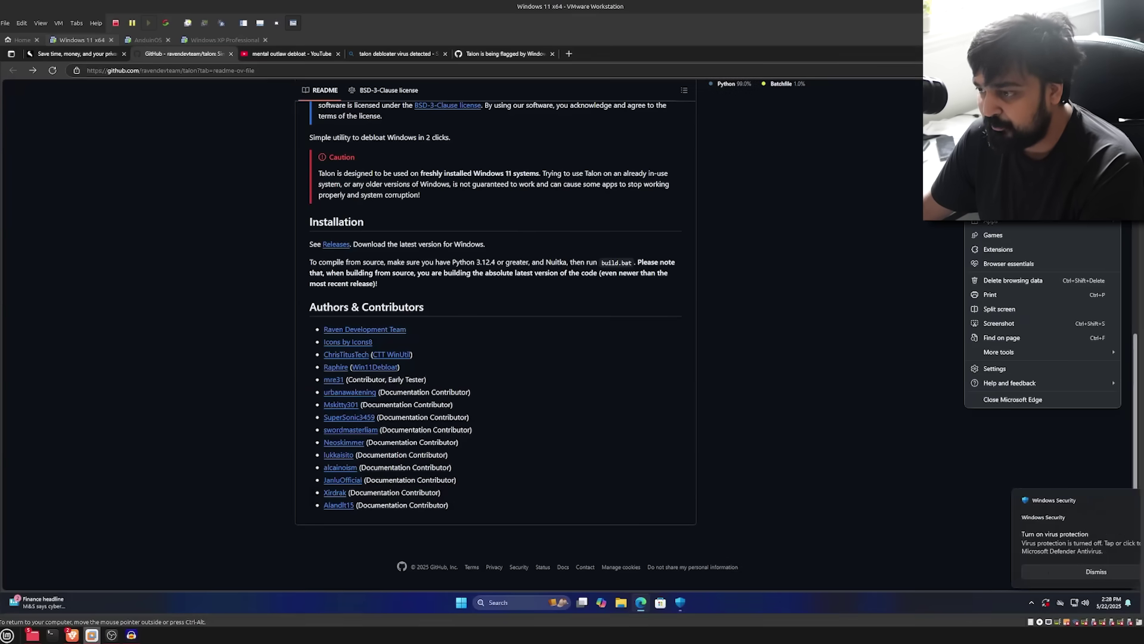
{"action": "left_click", "coordinate": [1014, 208]}
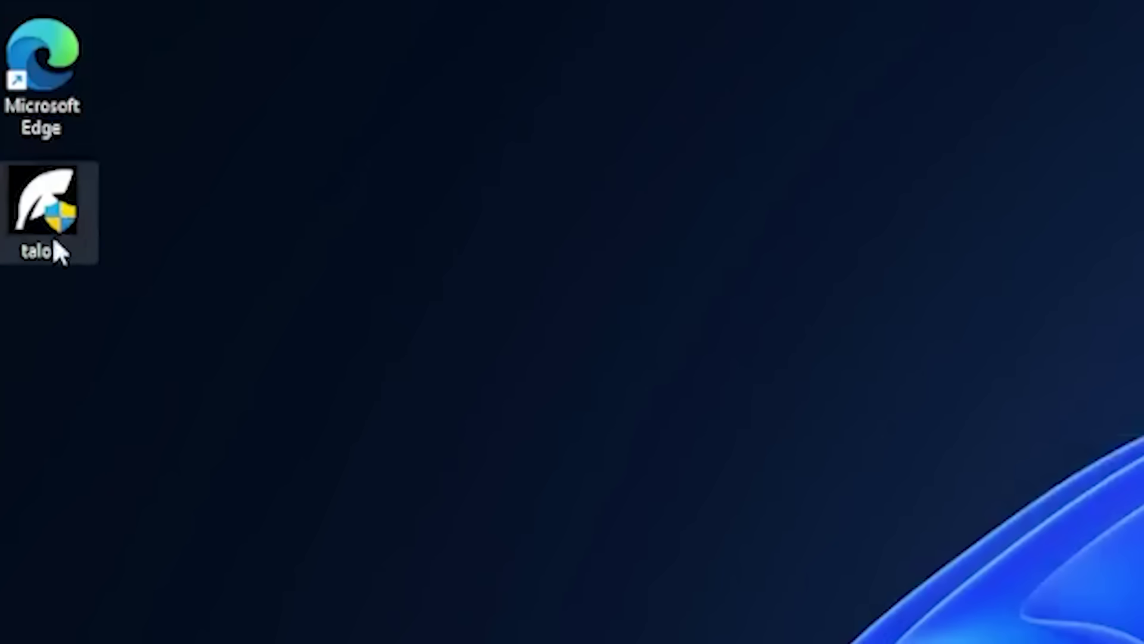
- Try to run Talon from the desktop, closing Windows Security and acknowledging the installation warning, and return to Microsoft Edge
{"action": "left_click", "coordinate": [55, 250]}
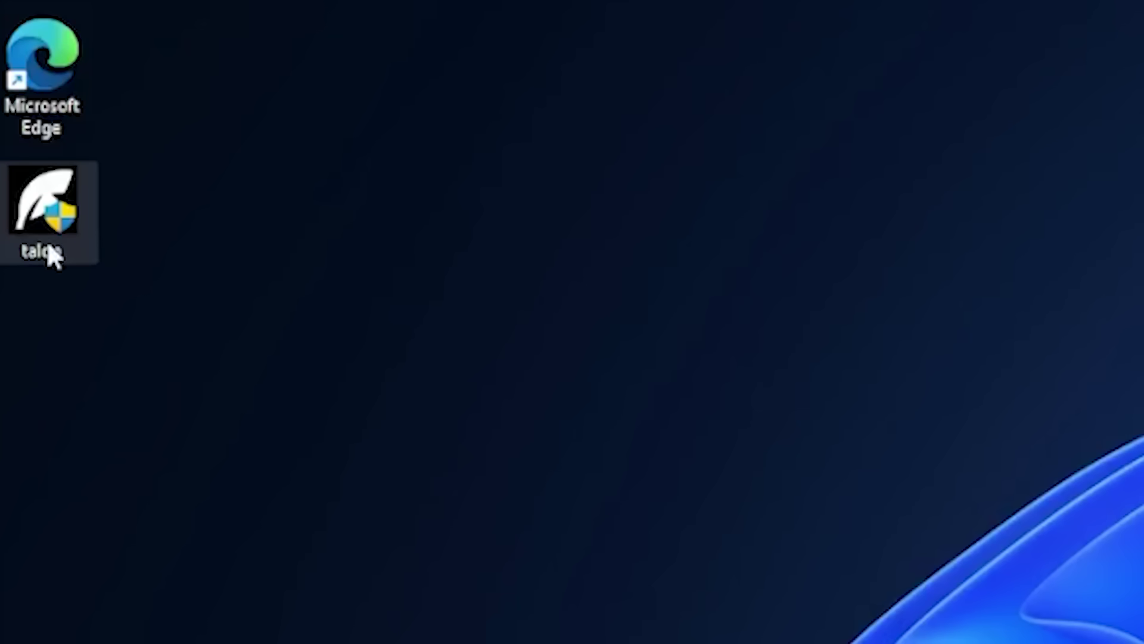
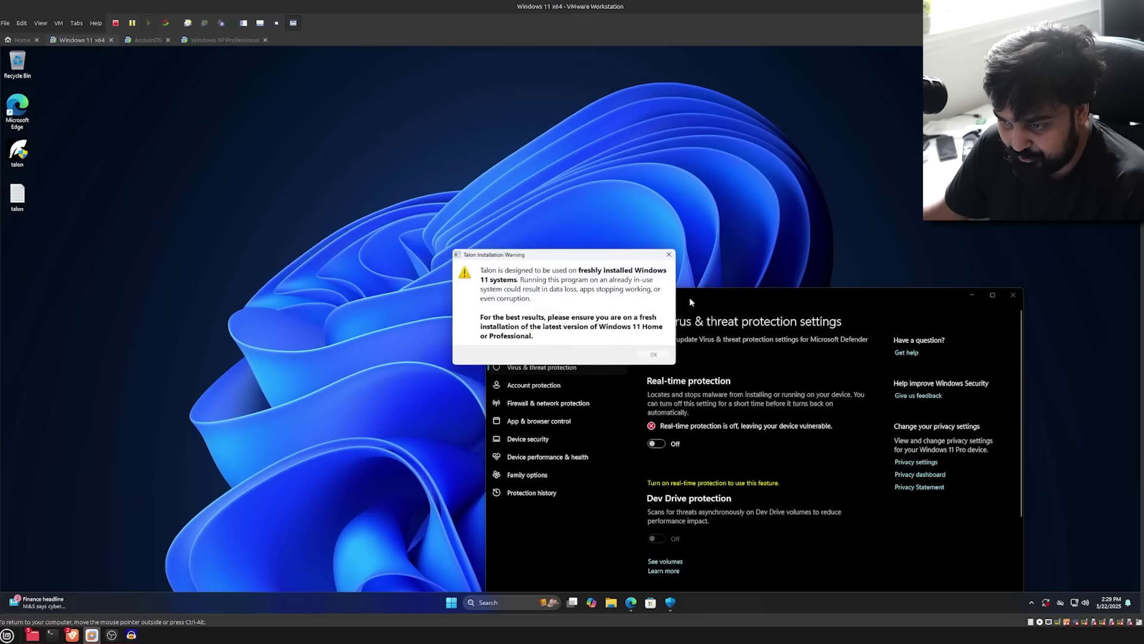
{"action": "left_click", "coordinate": [1010, 296]}
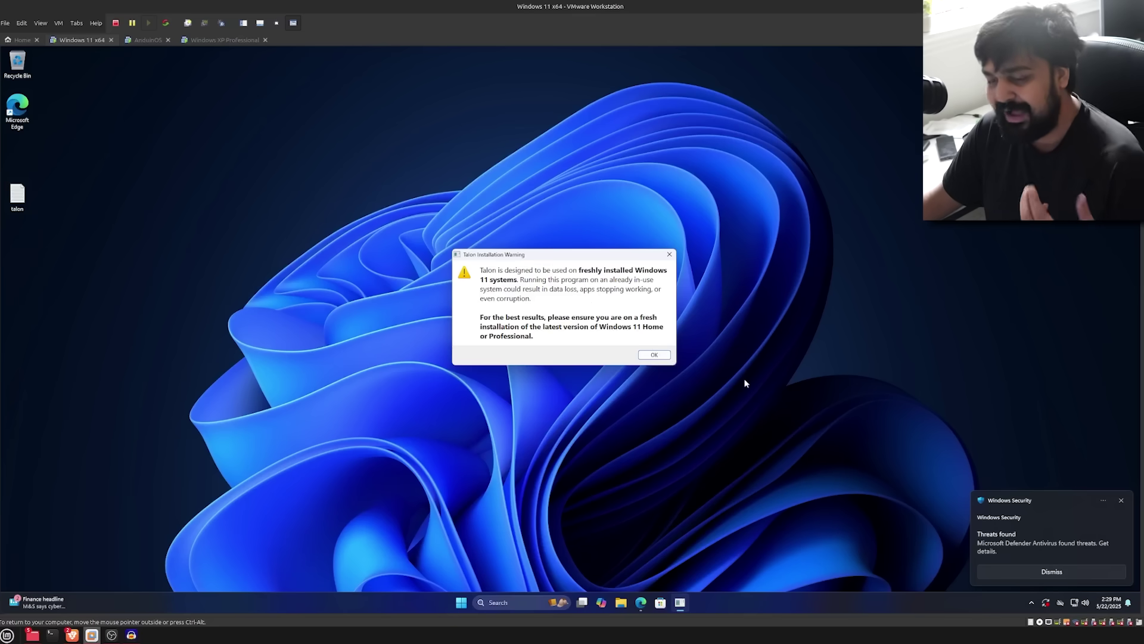
{"action": "left_click", "coordinate": [652, 356]}
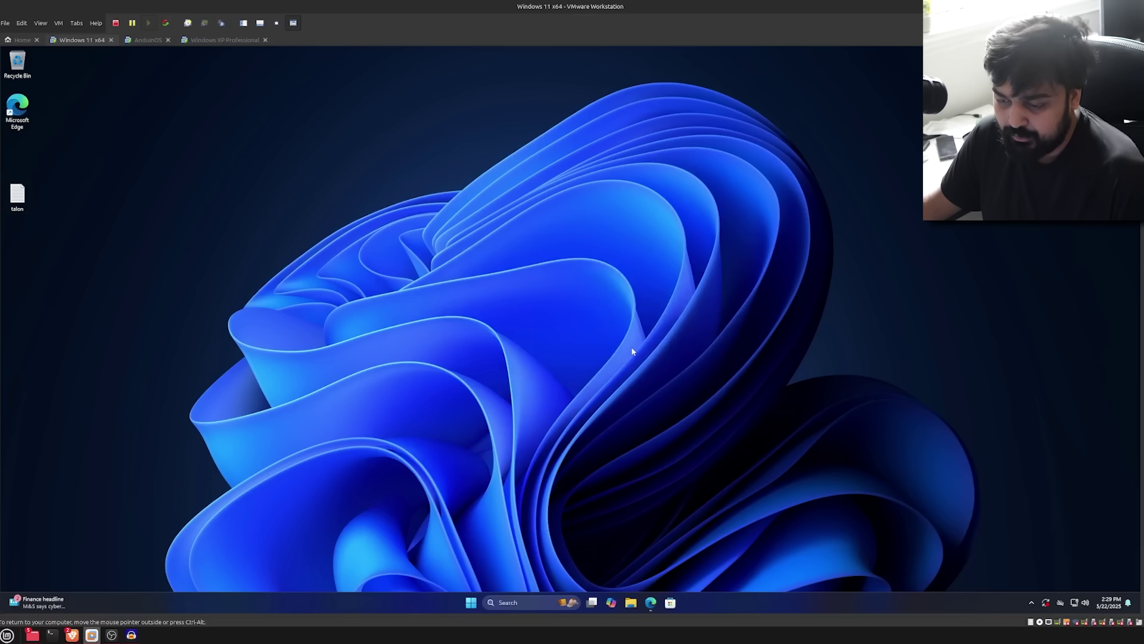
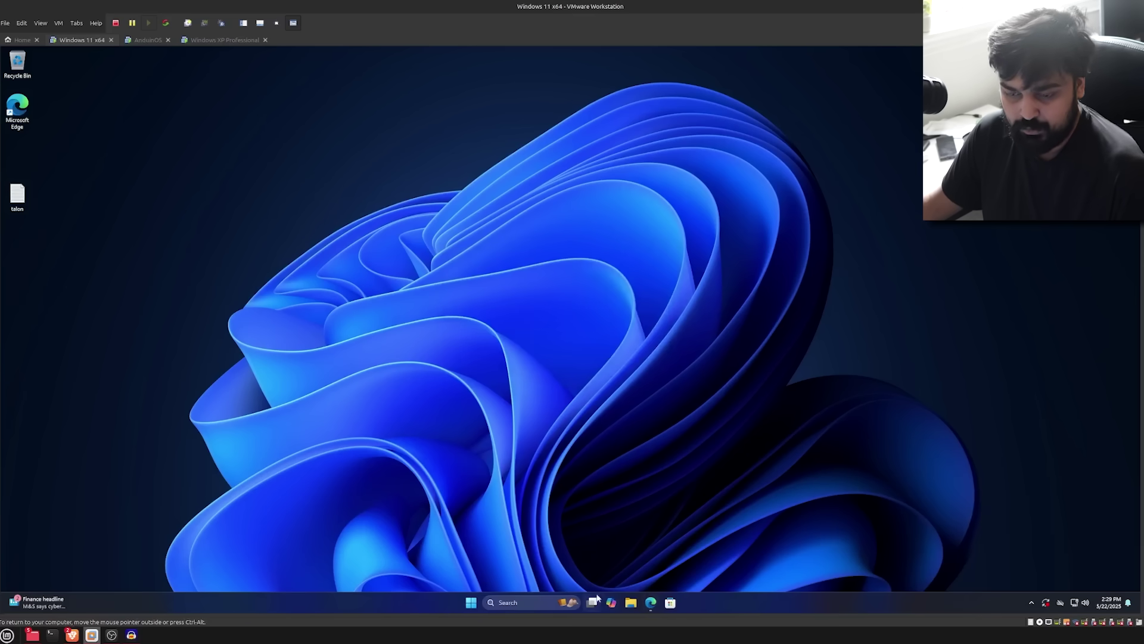
{"action": "left_click", "coordinate": [655, 606]}
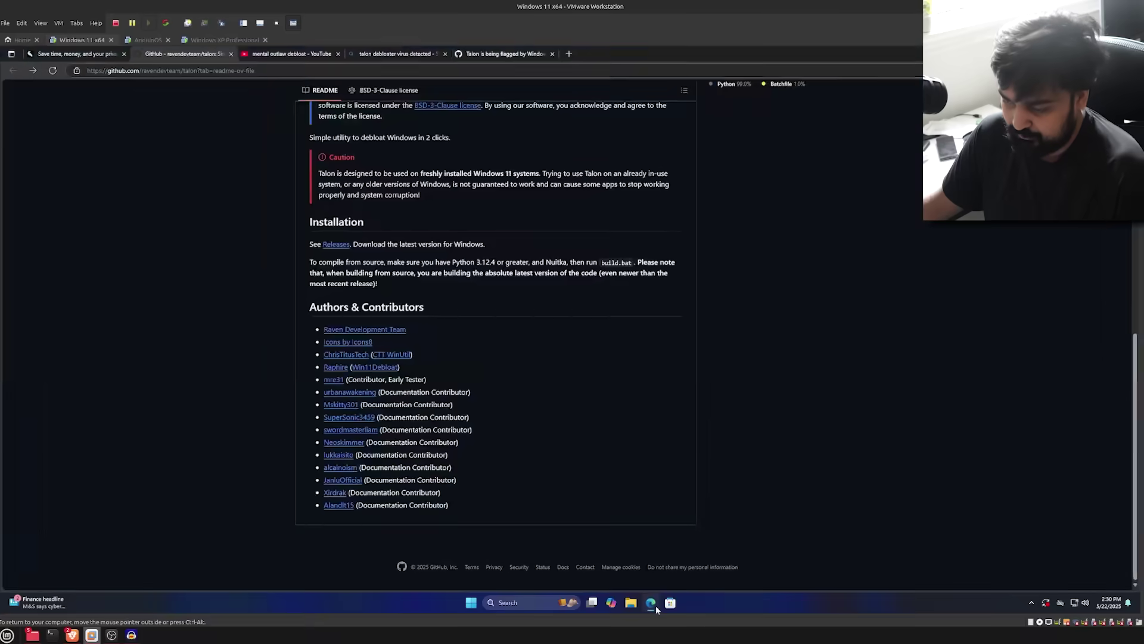
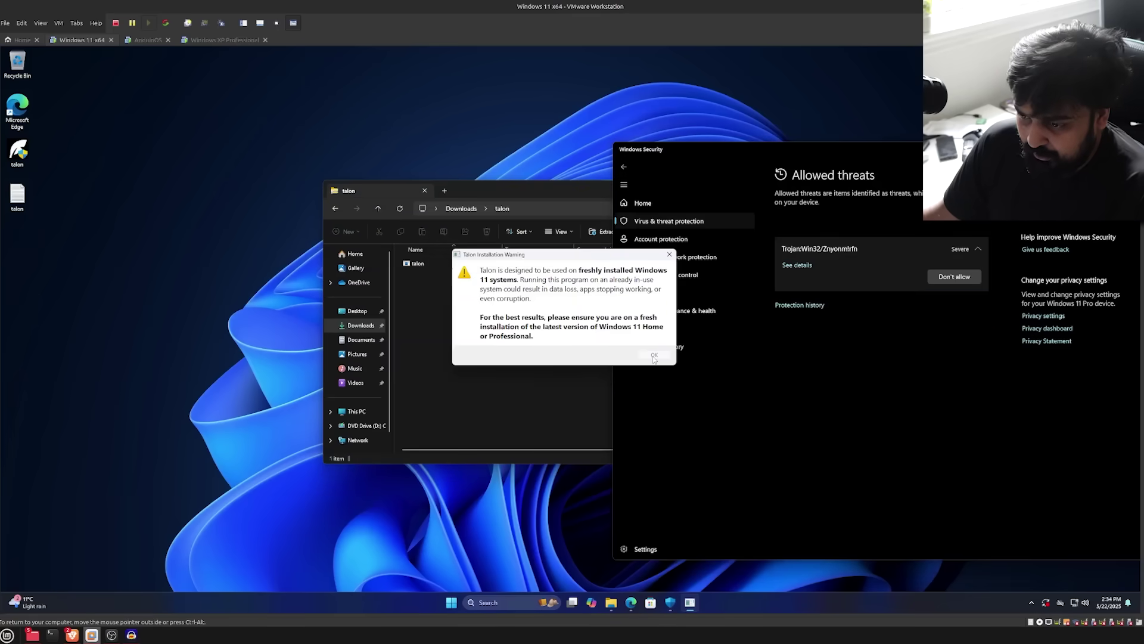
- Acknowledge Talon's installation warning, choose Brave as the browser, and decline the optional Raven software, moving the console window aside
{"action": "left_click", "coordinate": [654, 355]}
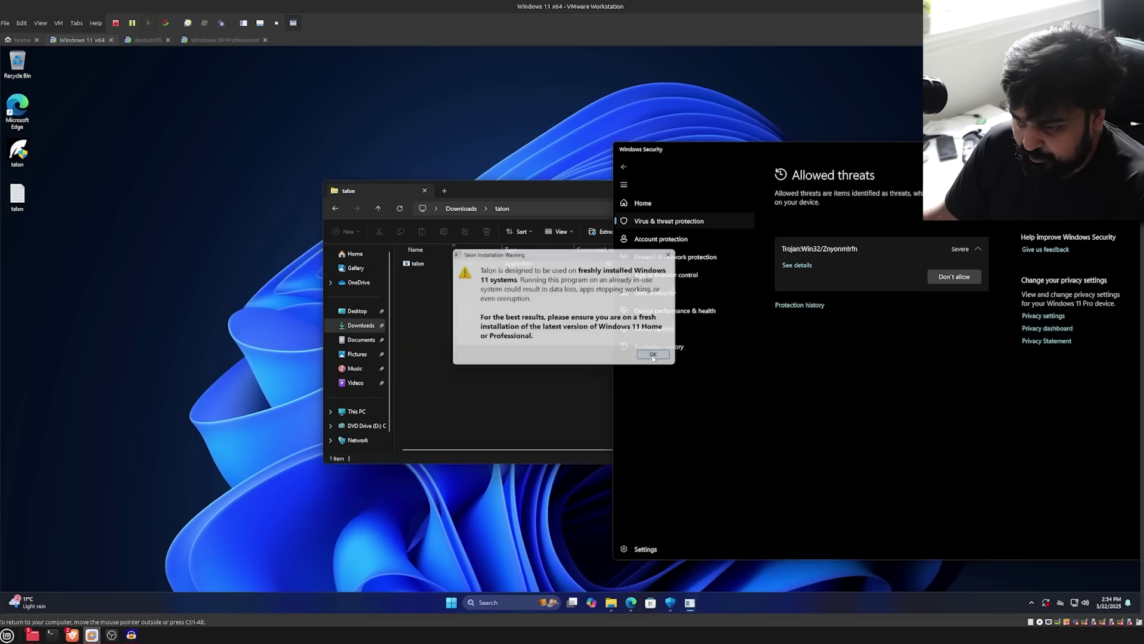
{"action": "left_click", "coordinate": [583, 419]}
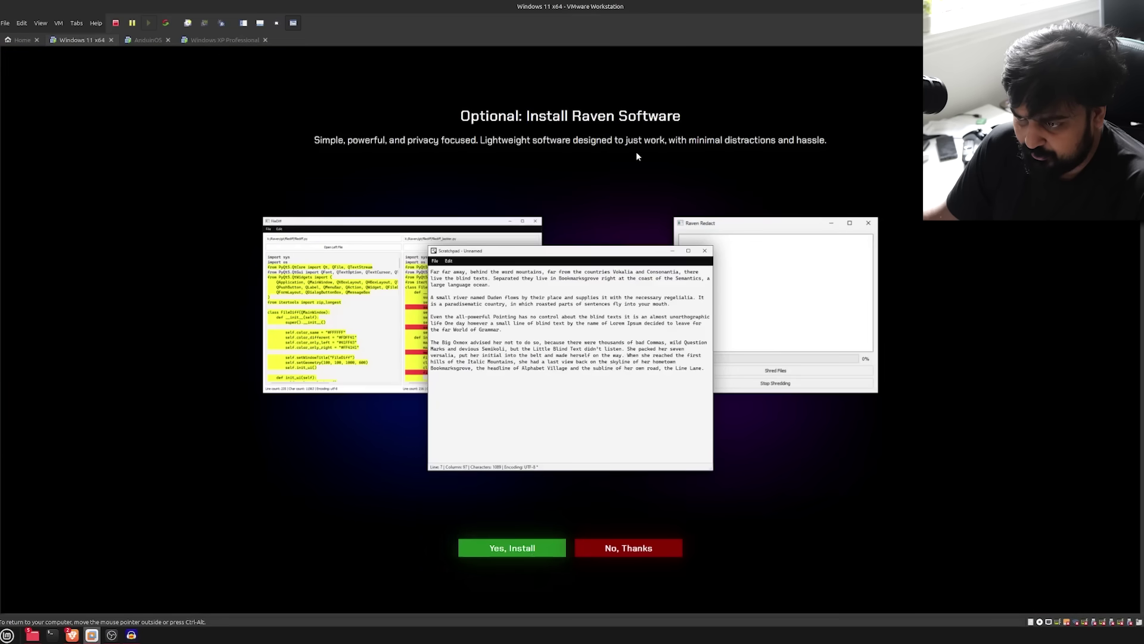
{"action": "left_click", "coordinate": [615, 552]}
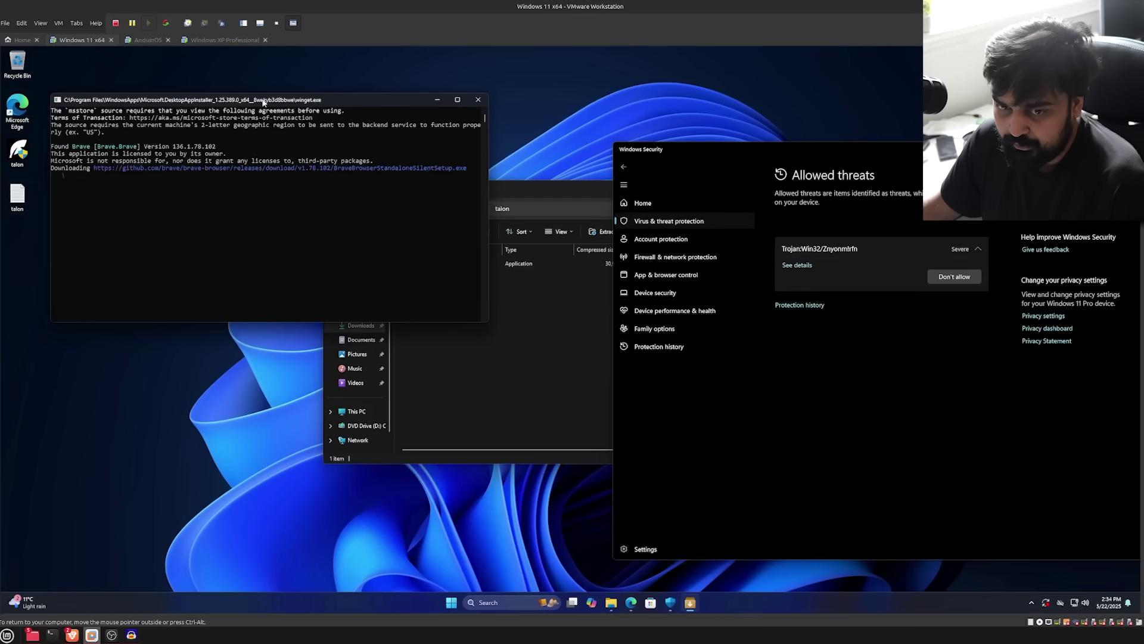
{"action": "left_click_drag", "start_coordinate": [263, 102], "coordinate": [591, 159]}
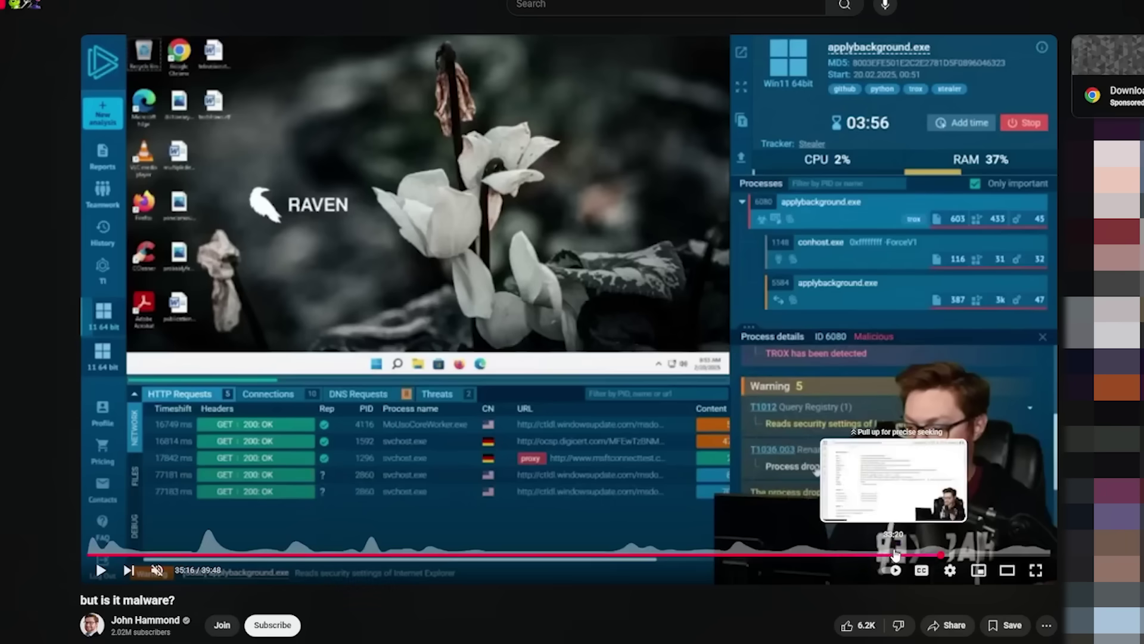
- Rewind the YouTube video "but is it malware?" to about 33:20
{"action": "left_click", "coordinate": [896, 554]}
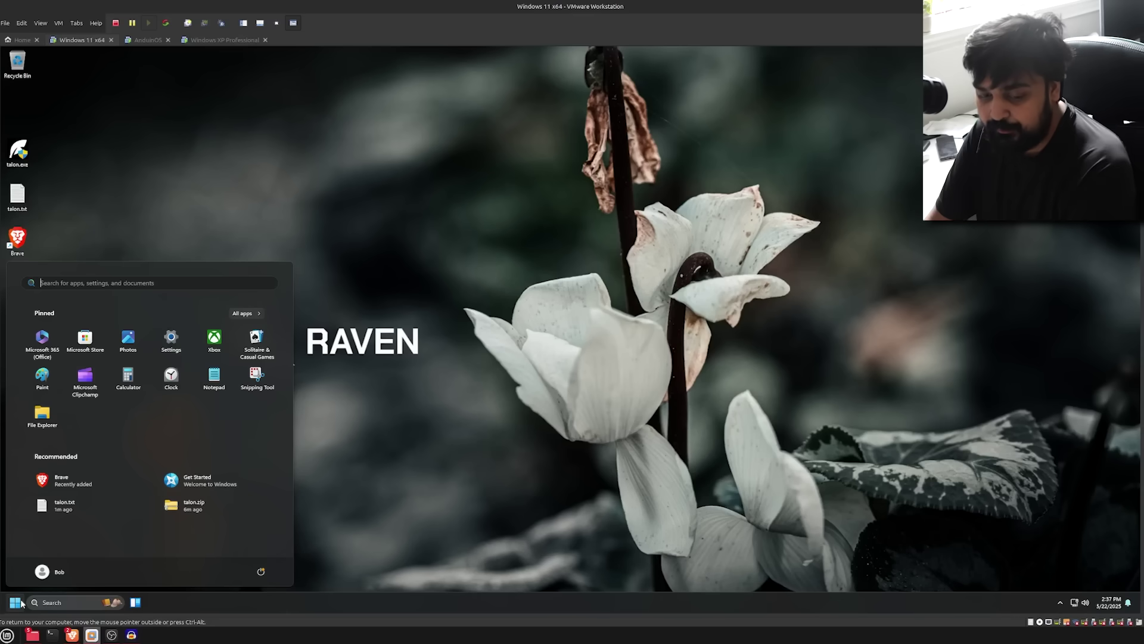
- Open the talon.txt log, review the Edge uninstallation entries, highlight the line about protective folders, and close the file
{"action": "left_click", "coordinate": [421, 178]}
{"action": "double_click", "coordinate": [17, 196]}
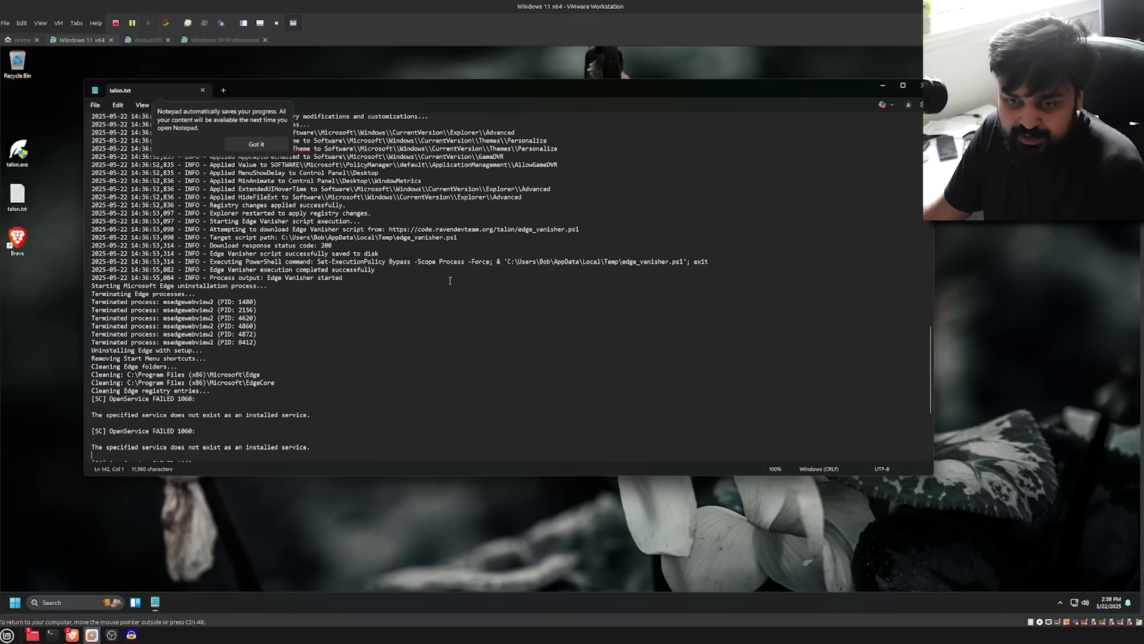
{"action": "left_click_drag", "start_coordinate": [360, 133], "coordinate": [353, 544]}
{"action": "left_click", "coordinate": [393, 385]}
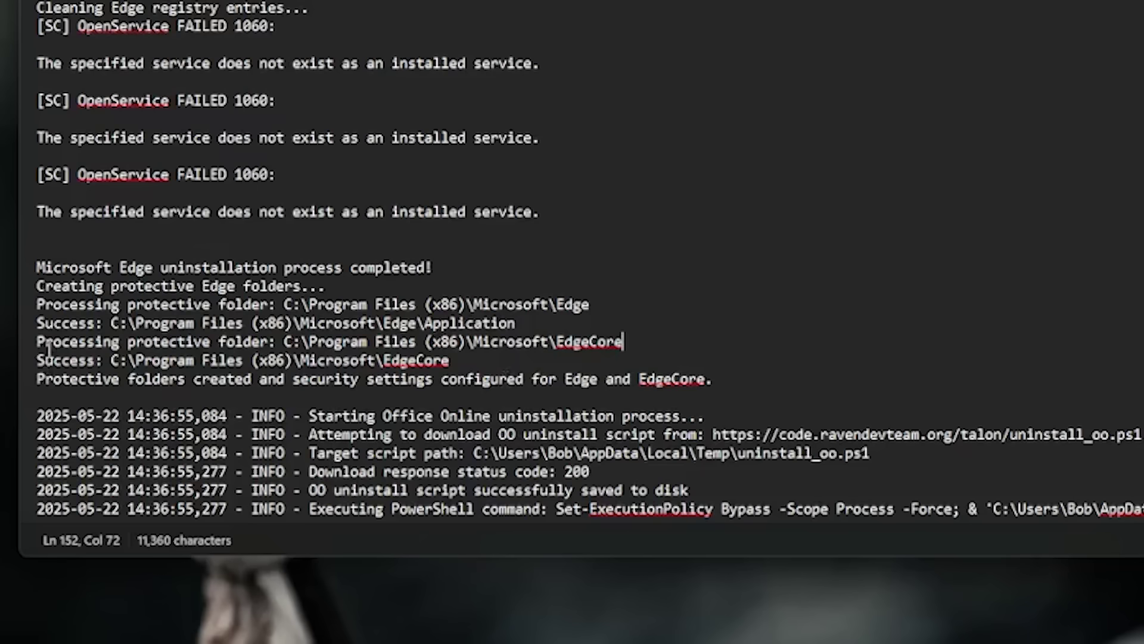
{"action": "left_click_drag", "start_coordinate": [37, 384], "coordinate": [693, 376]}
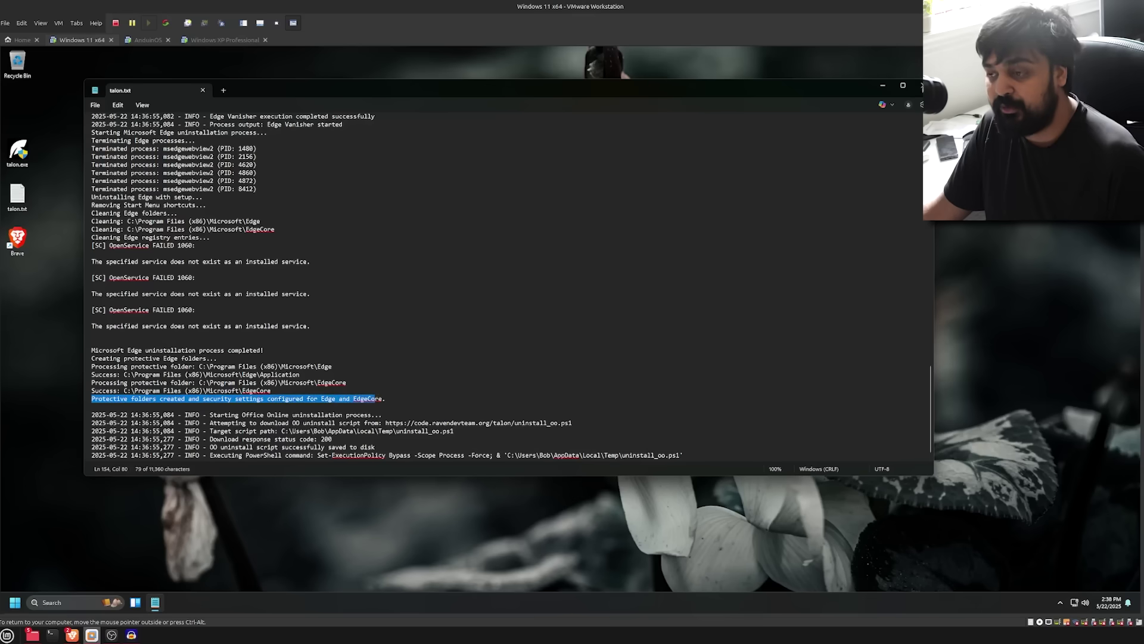
{"action": "left_click", "coordinate": [917, 88]}
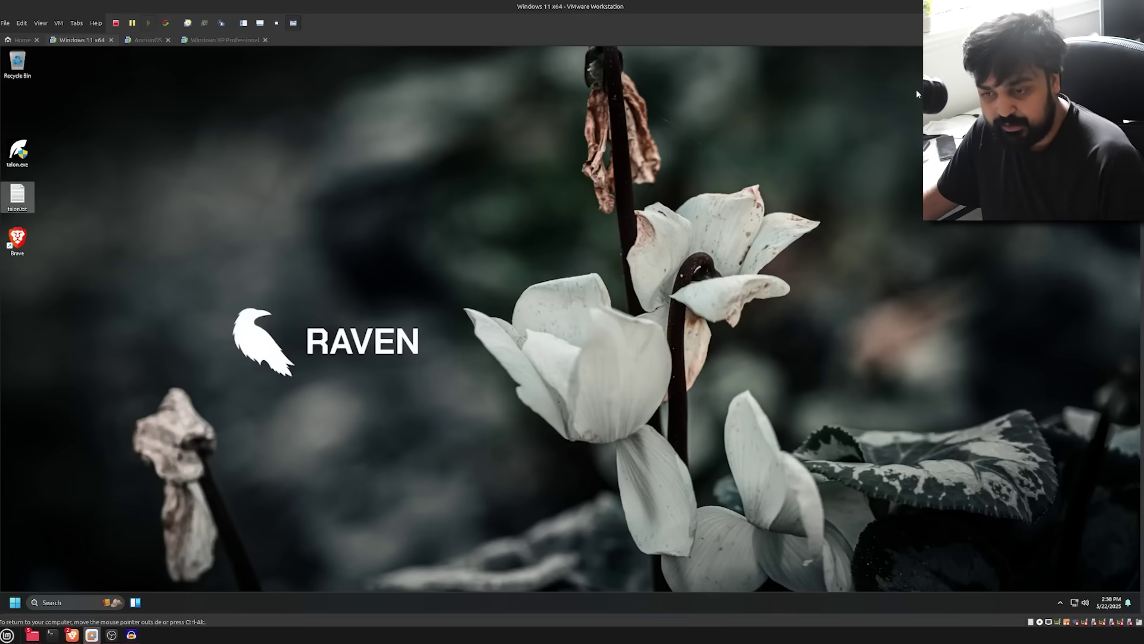
- Switch to the Windows XP Professional virtual machine to view its Start menu, and return to Windows 11 to compare
{"action": "left_click", "coordinate": [62, 529]}
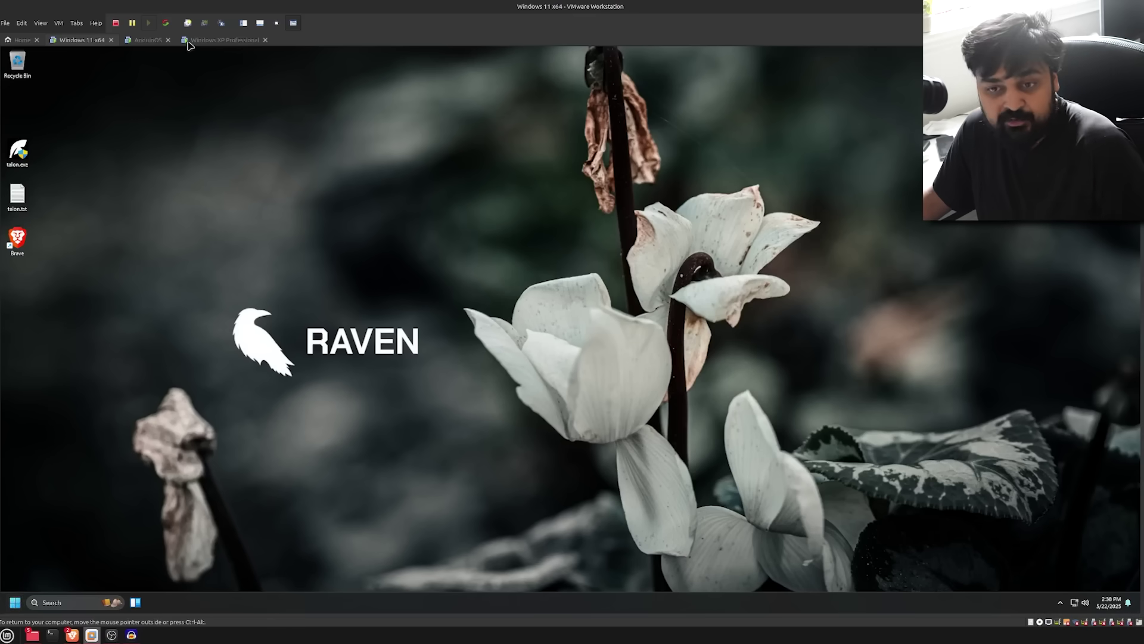
{"action": "left_click", "coordinate": [221, 40]}
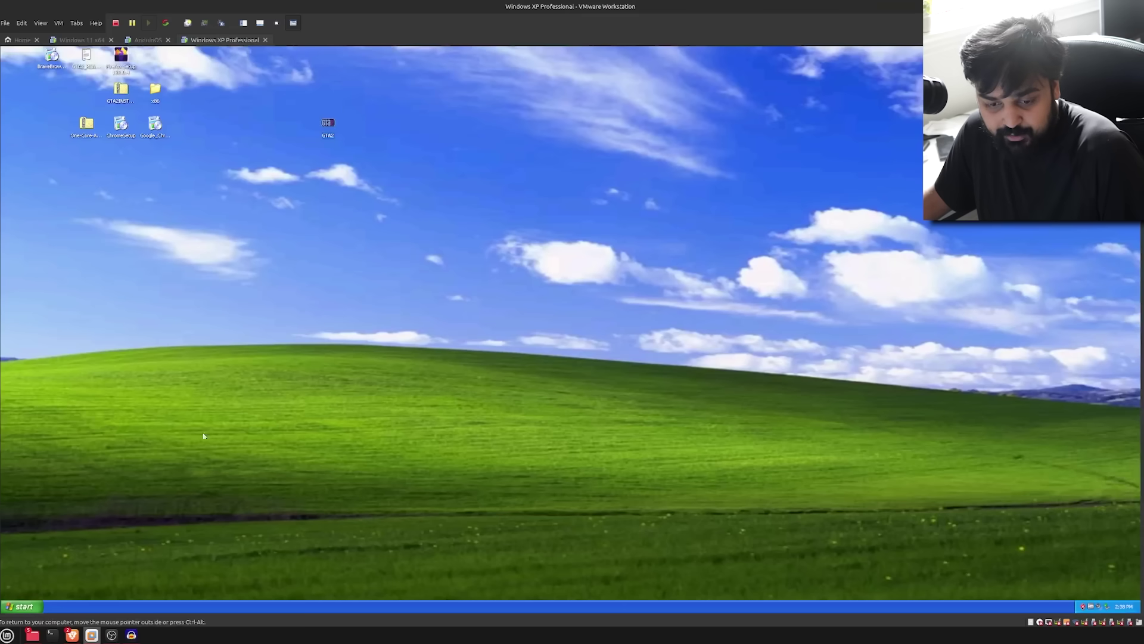
{"action": "left_click", "coordinate": [39, 605]}
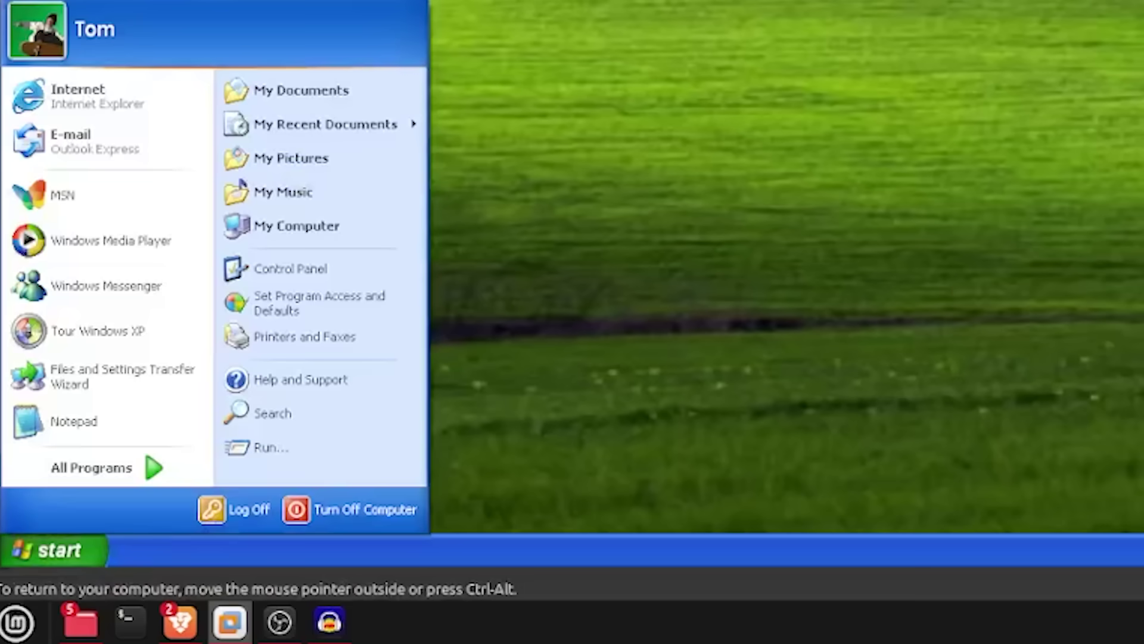
{"action": "left_click", "coordinate": [262, 1]}
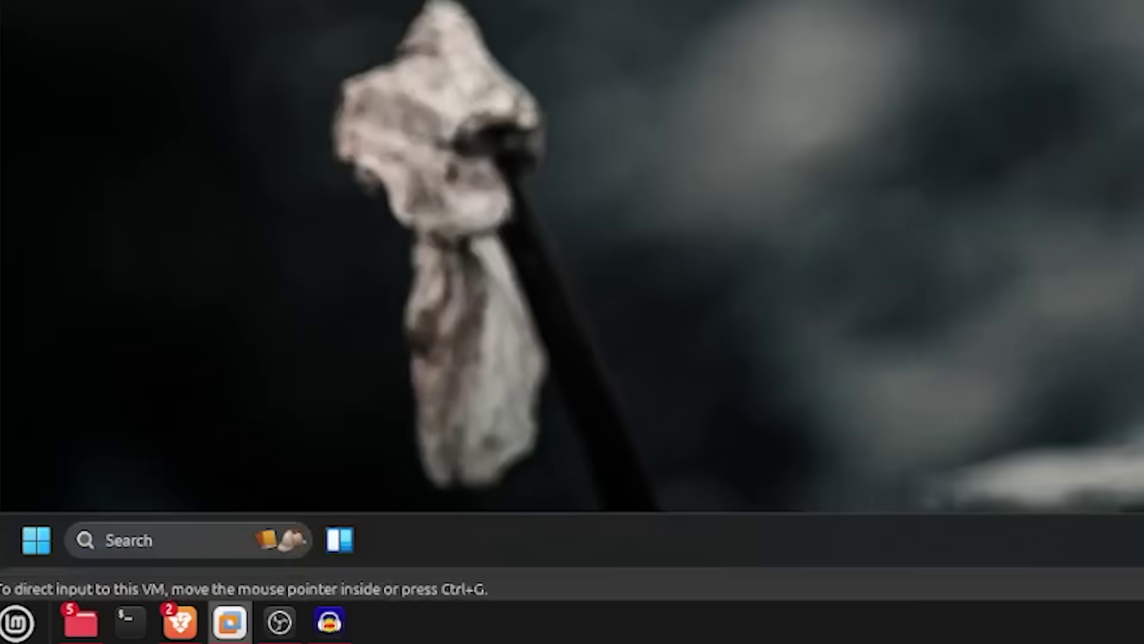
{"action": "left_click", "coordinate": [36, 542]}
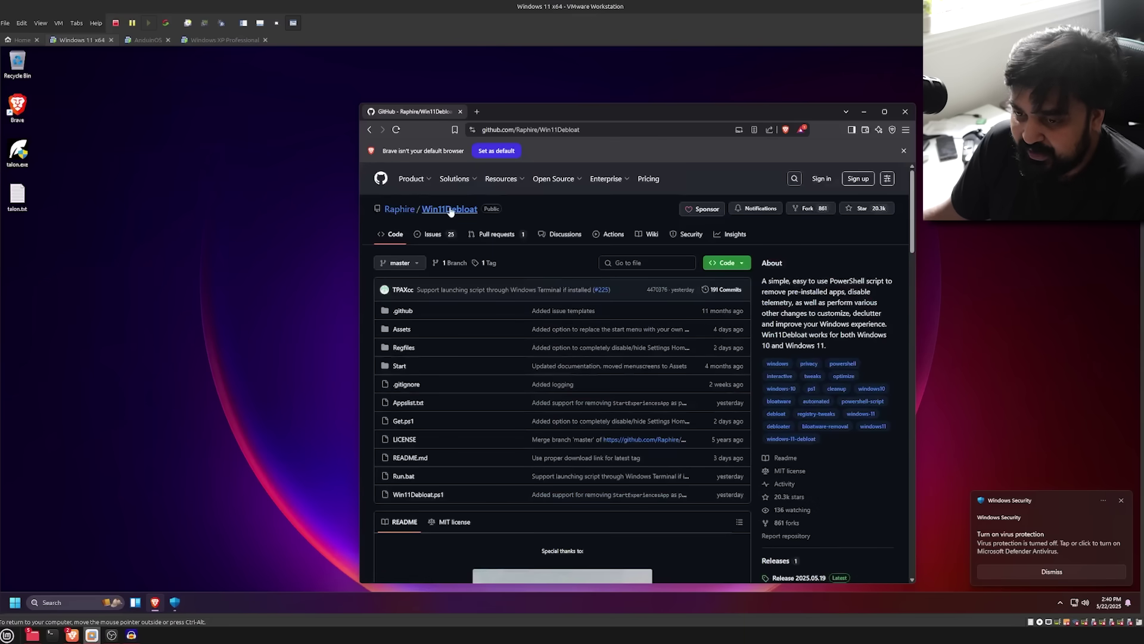
- Maximize the browser and read the Win11Debloat README's introduction and Quick method instructions
{"action": "double_click", "coordinate": [607, 108]}
{"action": "scroll", "coordinate": [440, 228], "scroll_direction": "down", "scroll_amount": 6}
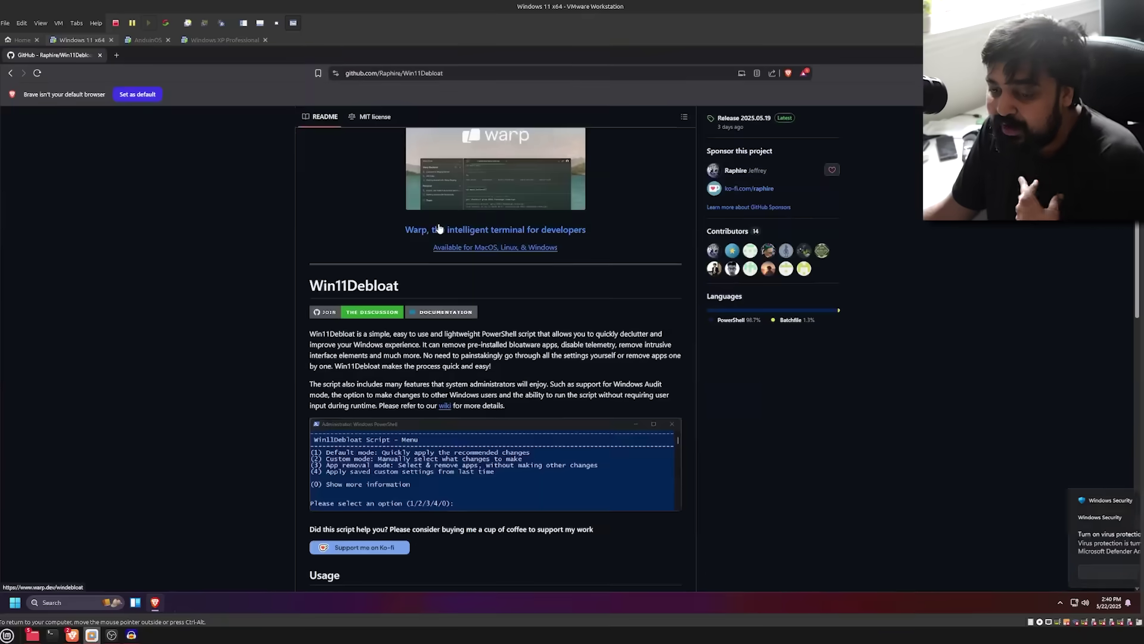
{"action": "scroll", "coordinate": [439, 228], "scroll_direction": "down", "scroll_amount": 3}
{"action": "scroll", "coordinate": [427, 281], "scroll_direction": "down", "scroll_amount": 5}
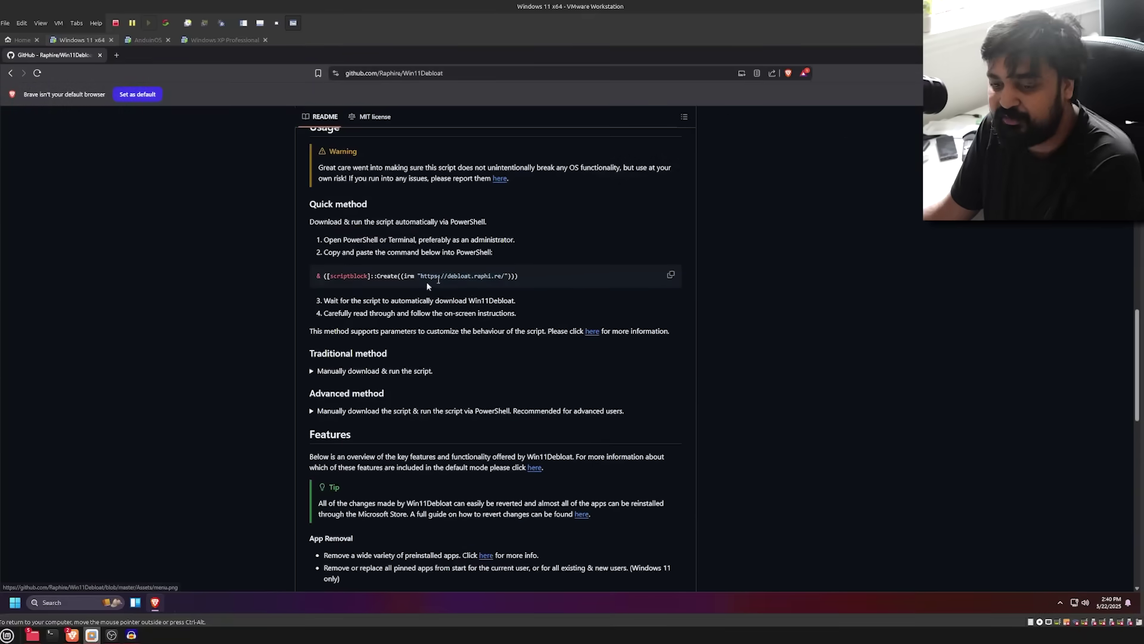
{"action": "scroll", "coordinate": [417, 322], "scroll_direction": "up", "scroll_amount": 3}
{"action": "scroll", "coordinate": [404, 358], "scroll_direction": "down", "scroll_amount": 2}
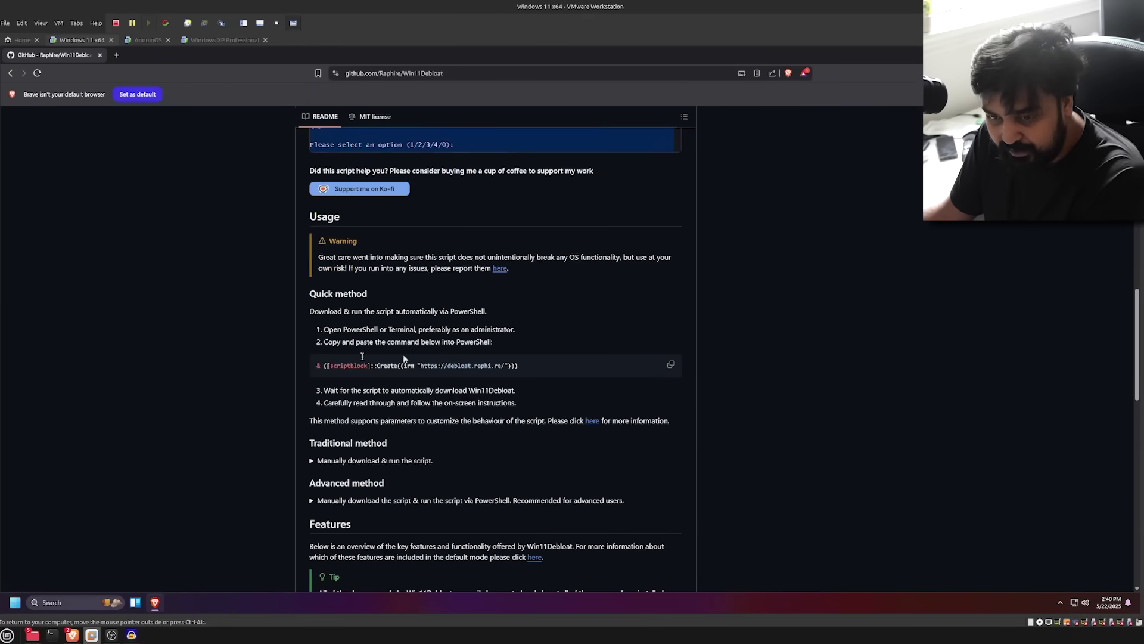
- Find Terminal through Windows search and open it as administrator
{"action": "key", "text": "super"}
{"action": "type", "text": "ter"}
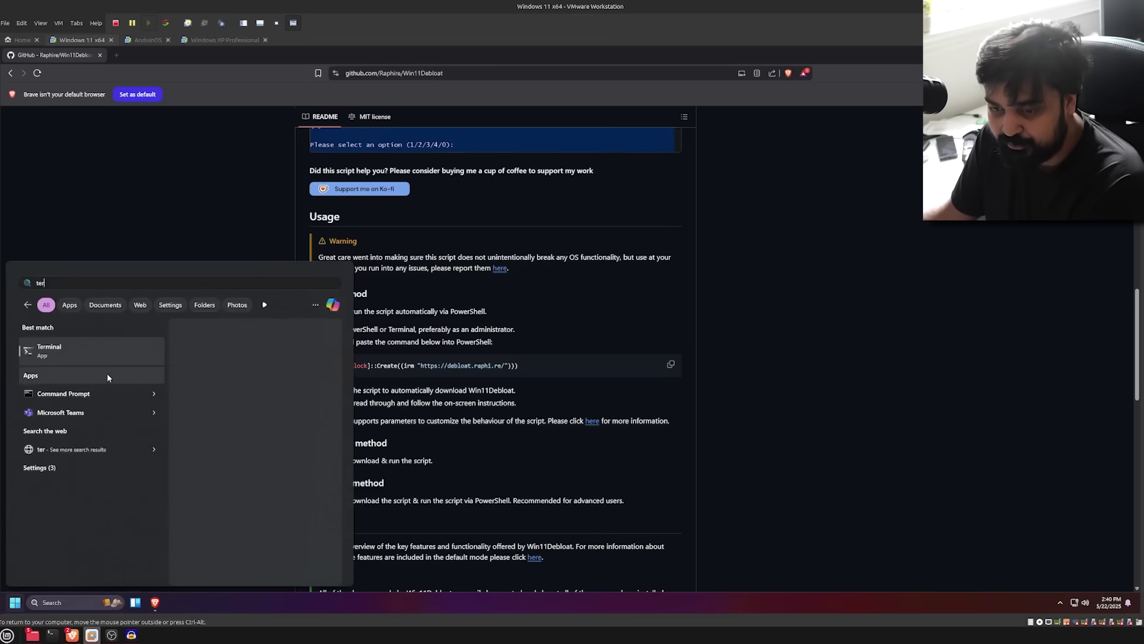
{"action": "right_click", "coordinate": [80, 353]}
{"action": "left_click", "coordinate": [96, 360]}
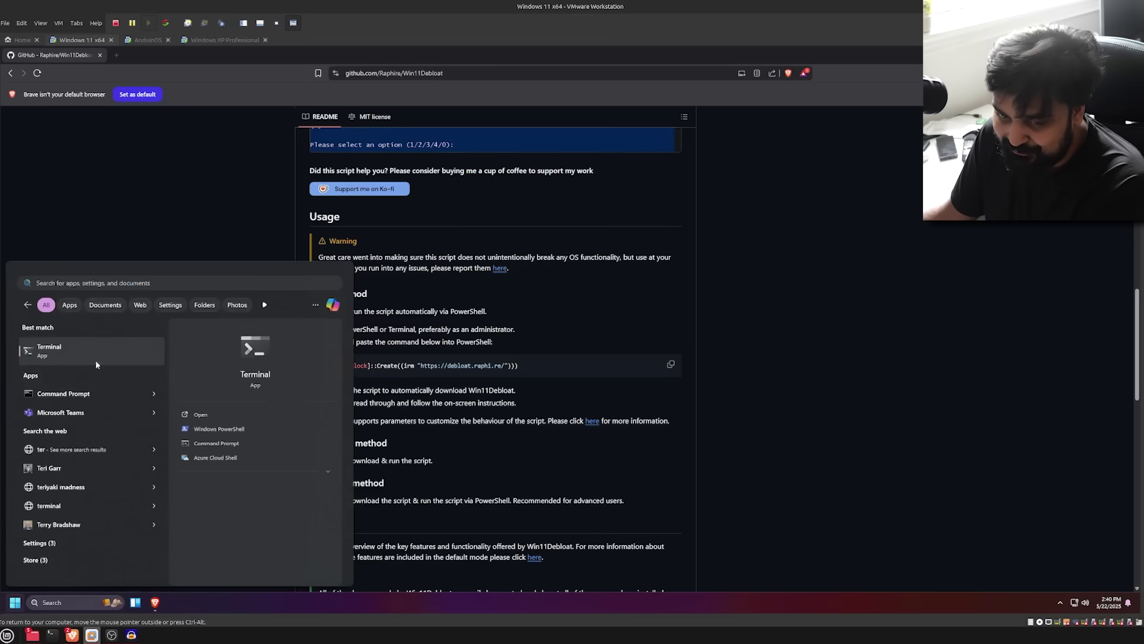
{"action": "left_click", "coordinate": [516, 402]}
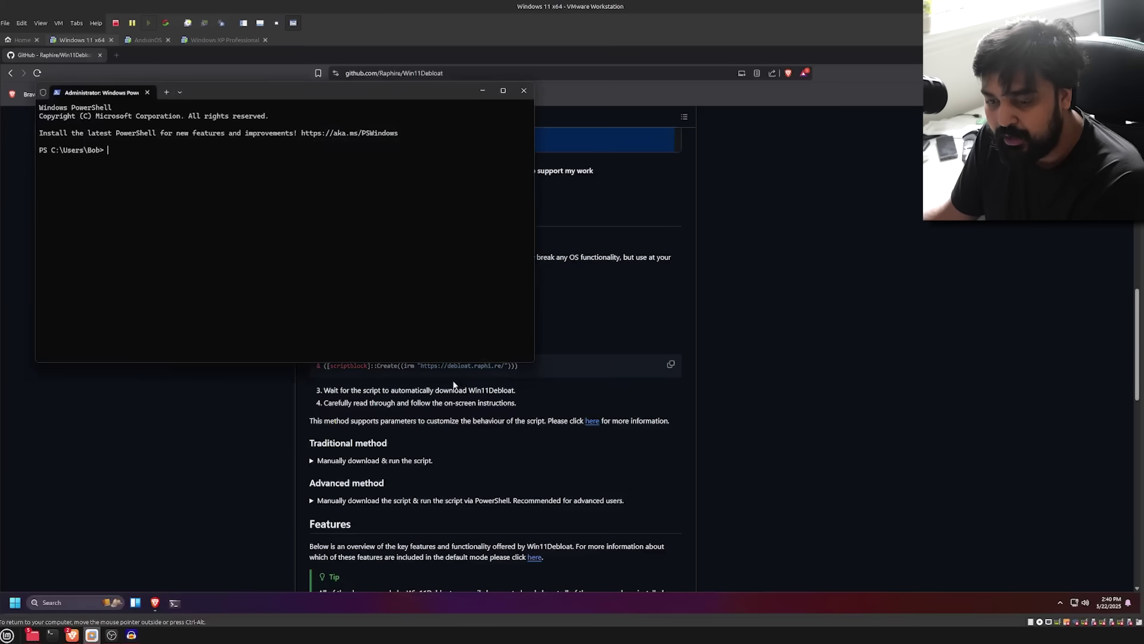
- Copy the Quick method command from the Win11Debloat README and run it in the administrator terminal
{"action": "left_click", "coordinate": [550, 371]}
{"action": "left_click", "coordinate": [671, 365]}
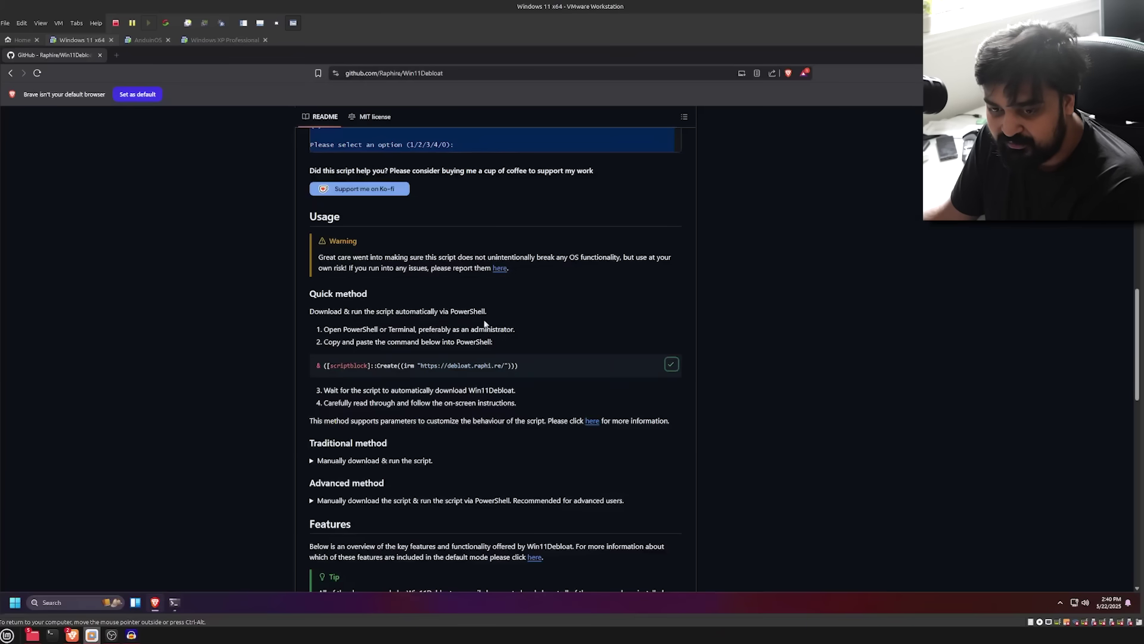
{"action": "key", "text": "alt+Tab"}
{"action": "key", "text": "ctrl+v"}
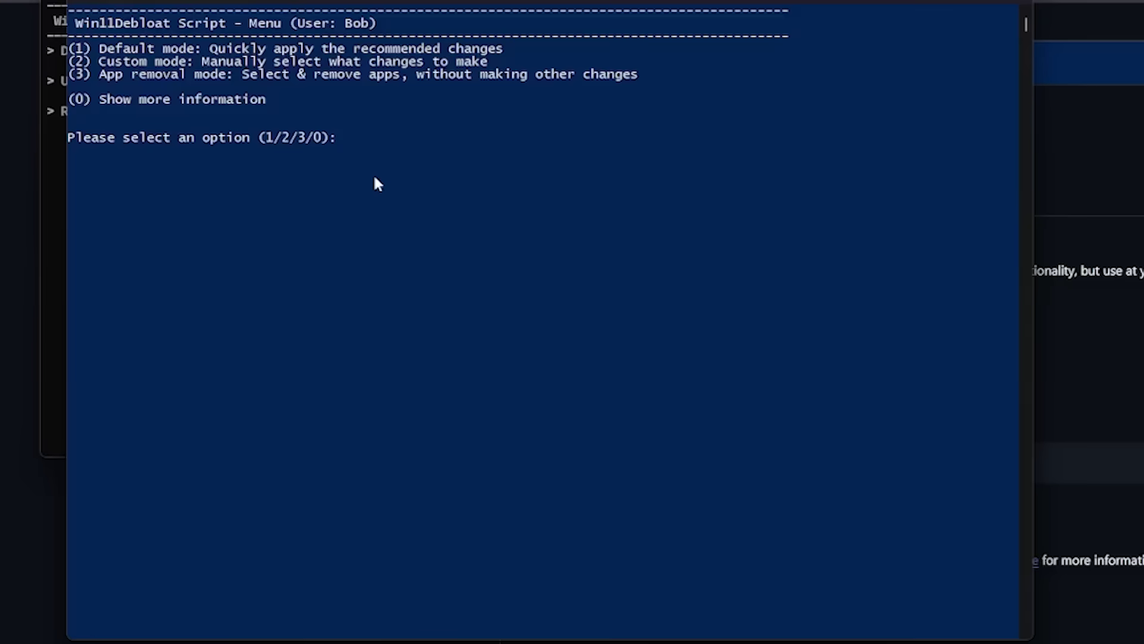
- Choose option 1, Default mode, in the Win11Debloat script and review the list of planned changes by highlighting it
{"action": "type", "text": "1"}
{"action": "key", "text": "Return"}
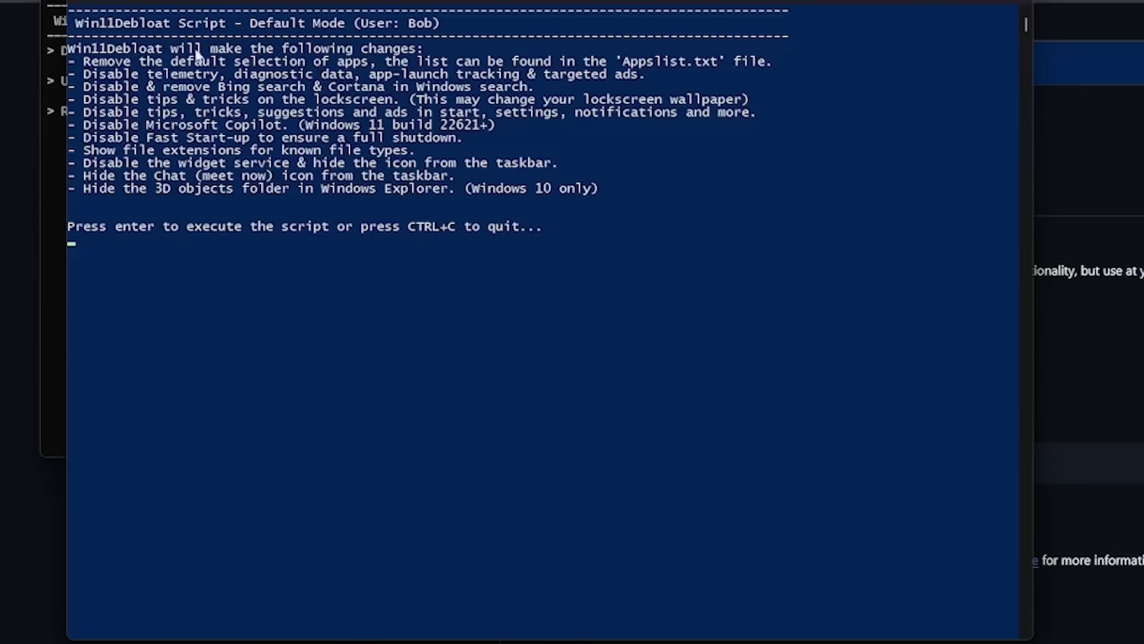
{"action": "left_click_drag", "start_coordinate": [102, 87], "coordinate": [308, 188]}
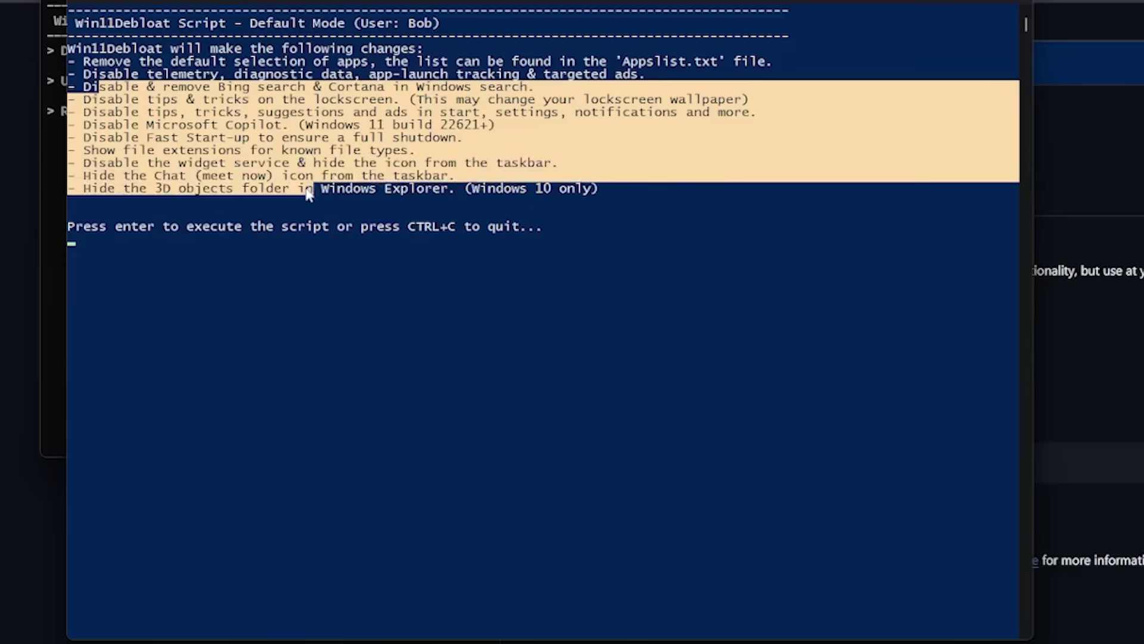
{"action": "left_click", "coordinate": [307, 187]}
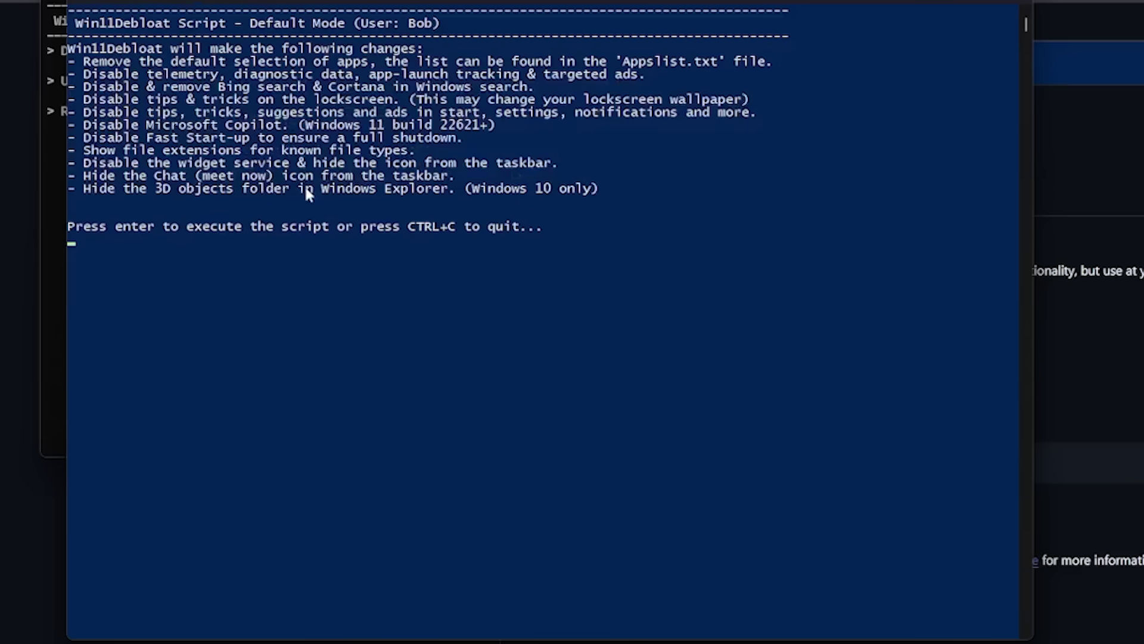
- Execute the Default mode script and answer n to enabling System Restore and creating a restore point
{"action": "key", "text": "Return"}
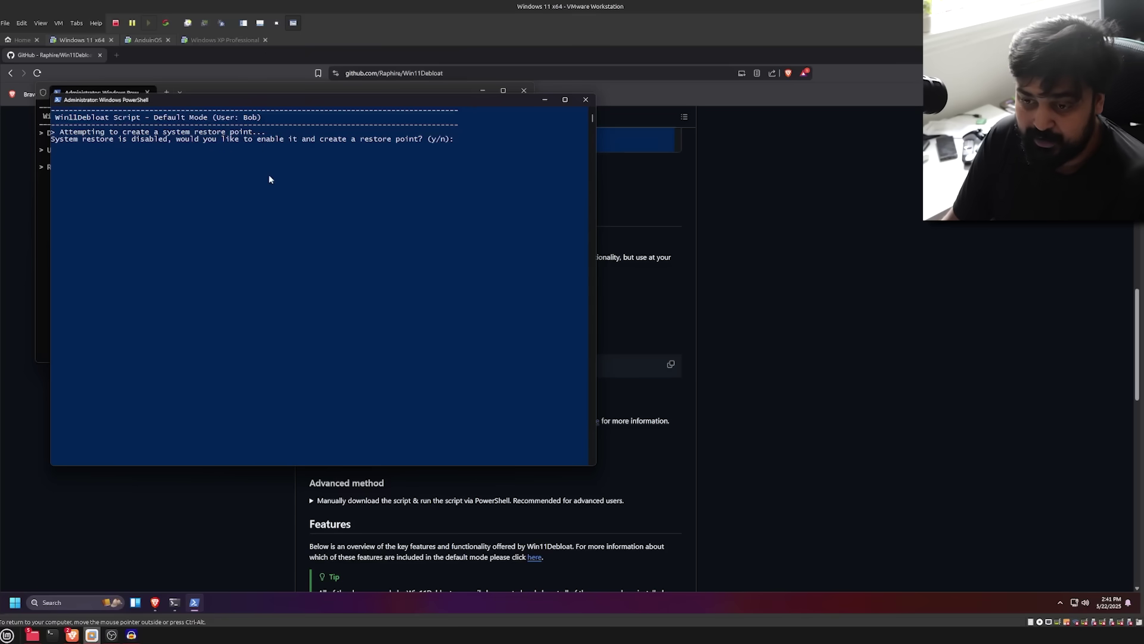
{"action": "type", "text": "n"}
{"action": "key", "text": "Return"}
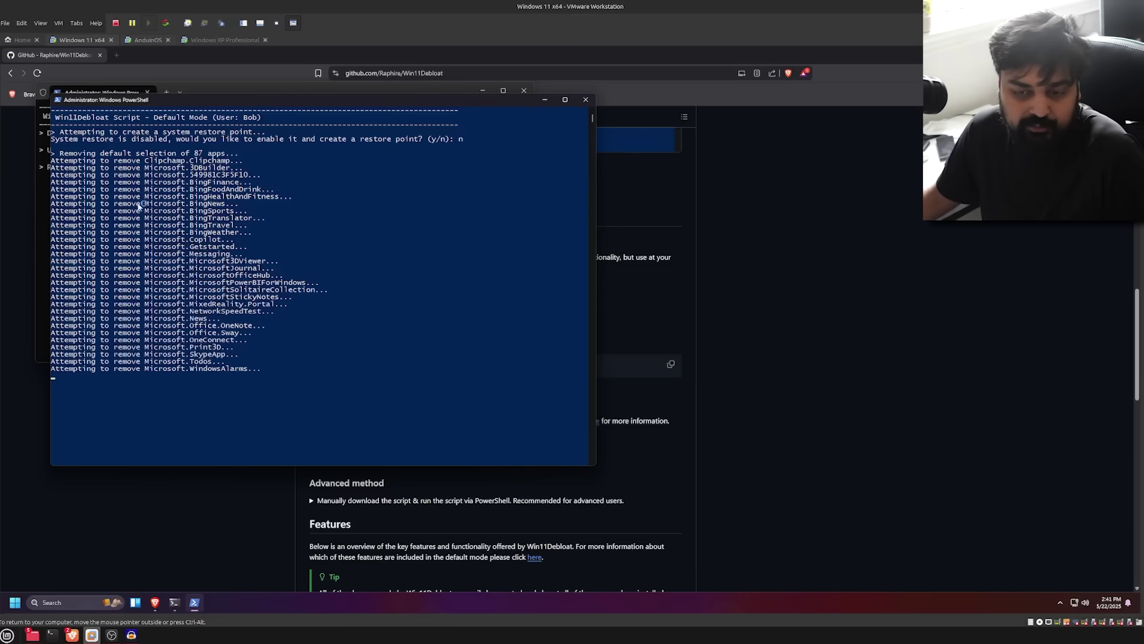
- Highlight entries in the script's app removal output, including the Sticky Notes and Copilot lines
{"action": "left_click_drag", "start_coordinate": [281, 296], "coordinate": [189, 298]}
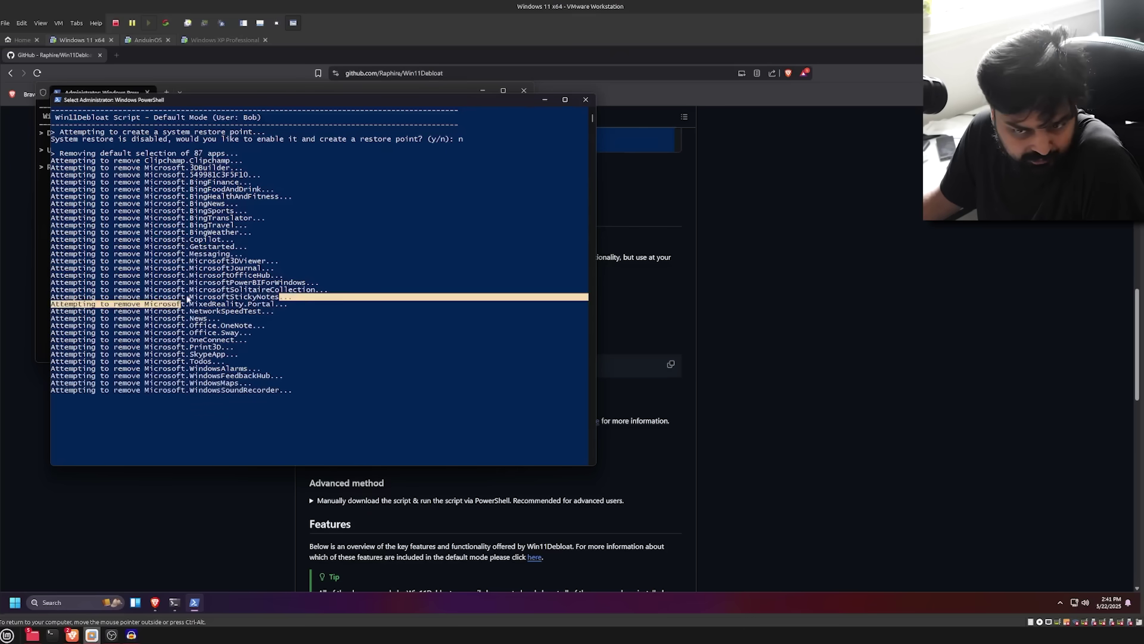
{"action": "left_click_drag", "start_coordinate": [364, 309], "coordinate": [279, 303]}
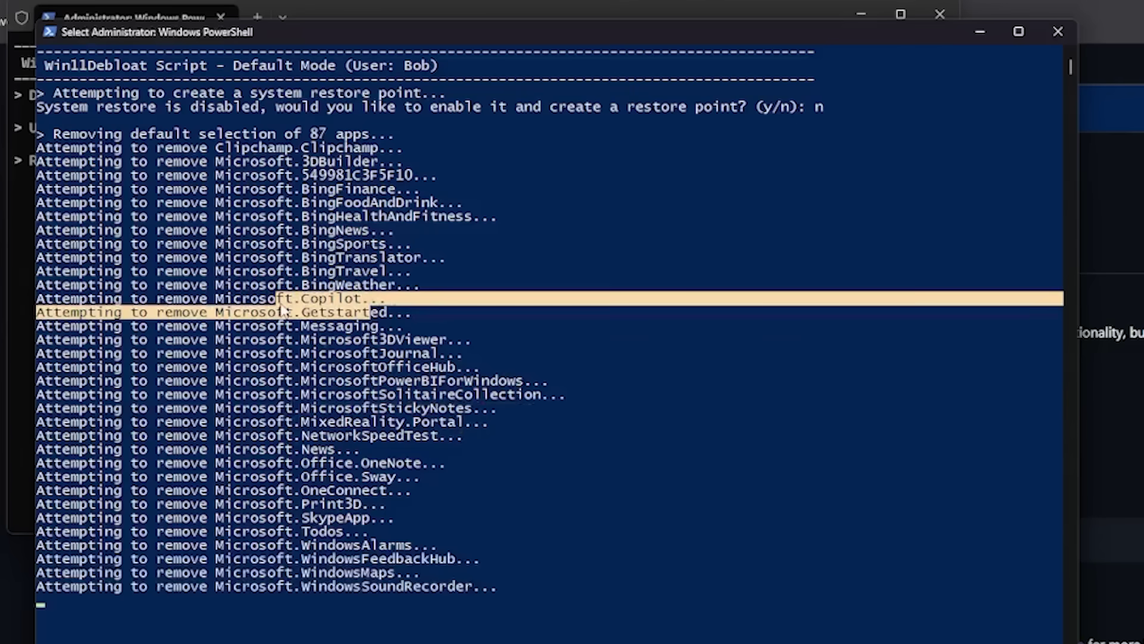
{"action": "left_click", "coordinate": [333, 298]}
{"action": "left_click_drag", "start_coordinate": [352, 266], "coordinate": [270, 192]}
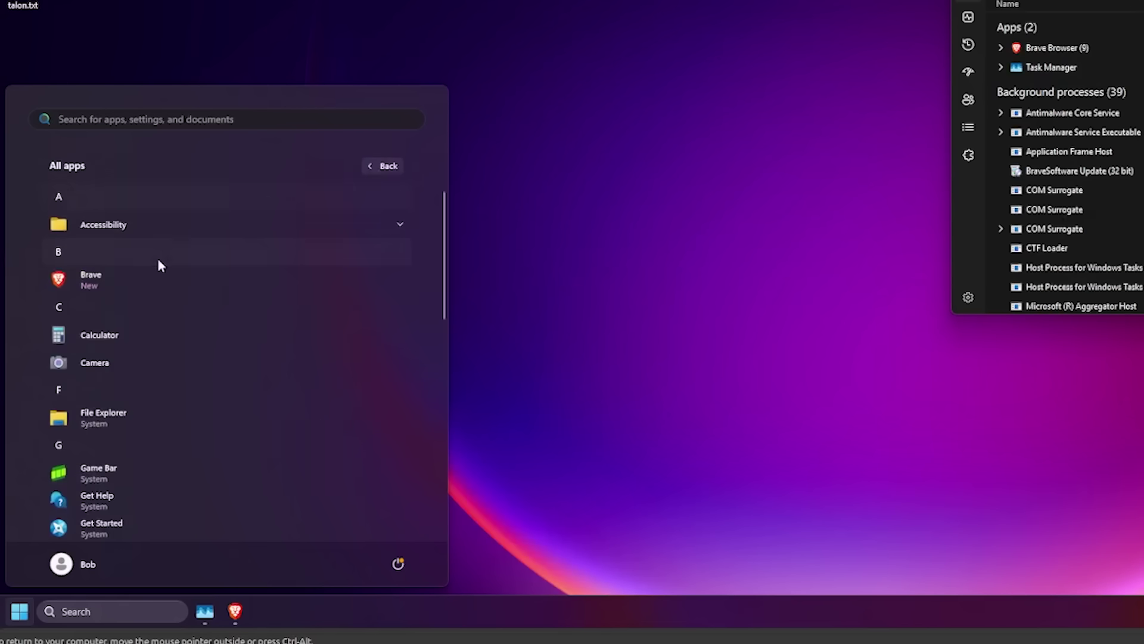
- Look through the Start menu's All apps list from A to X to check which apps are still installed
{"action": "scroll", "coordinate": [161, 262], "scroll_direction": "down", "scroll_amount": 10}
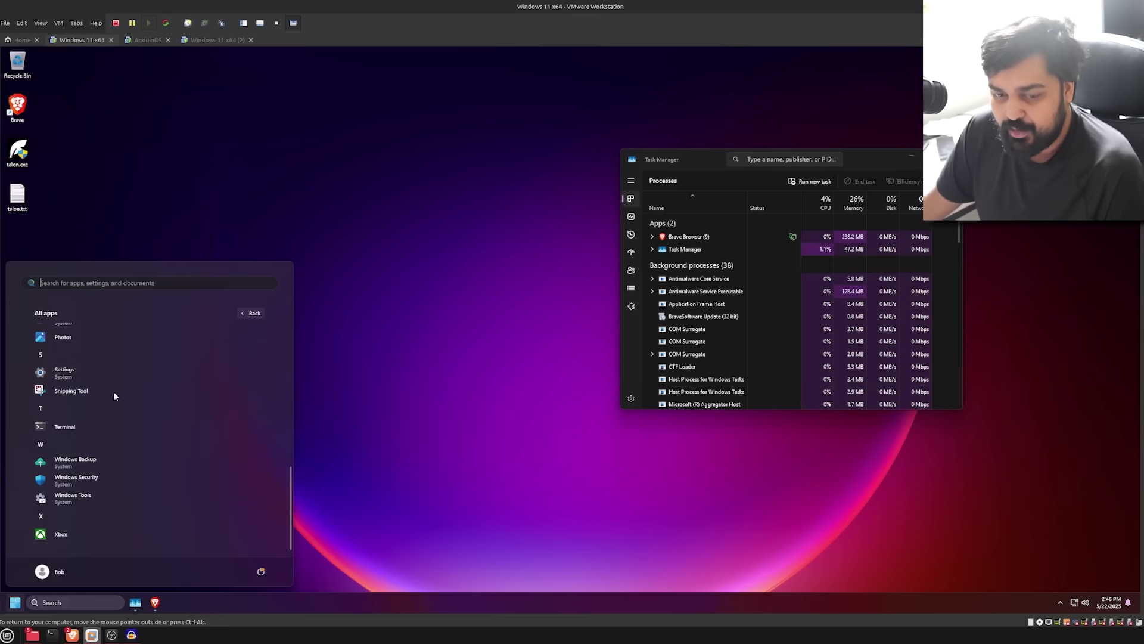
{"action": "scroll", "coordinate": [169, 306], "scroll_direction": "up", "scroll_amount": 10}
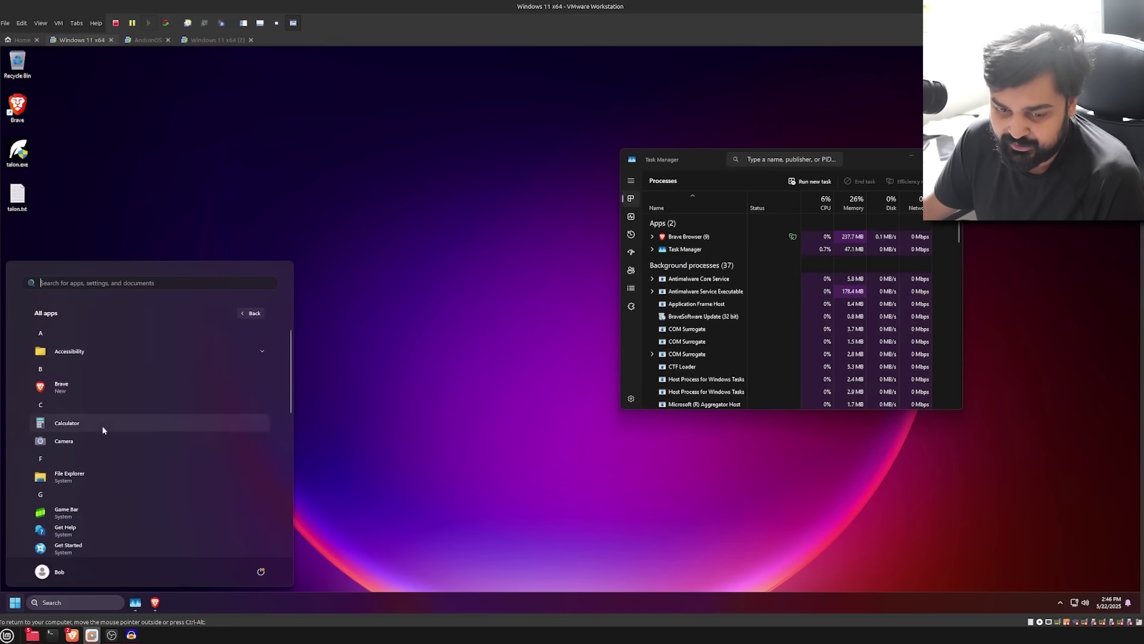
{"action": "scroll", "coordinate": [89, 504], "scroll_direction": "down", "scroll_amount": 2}
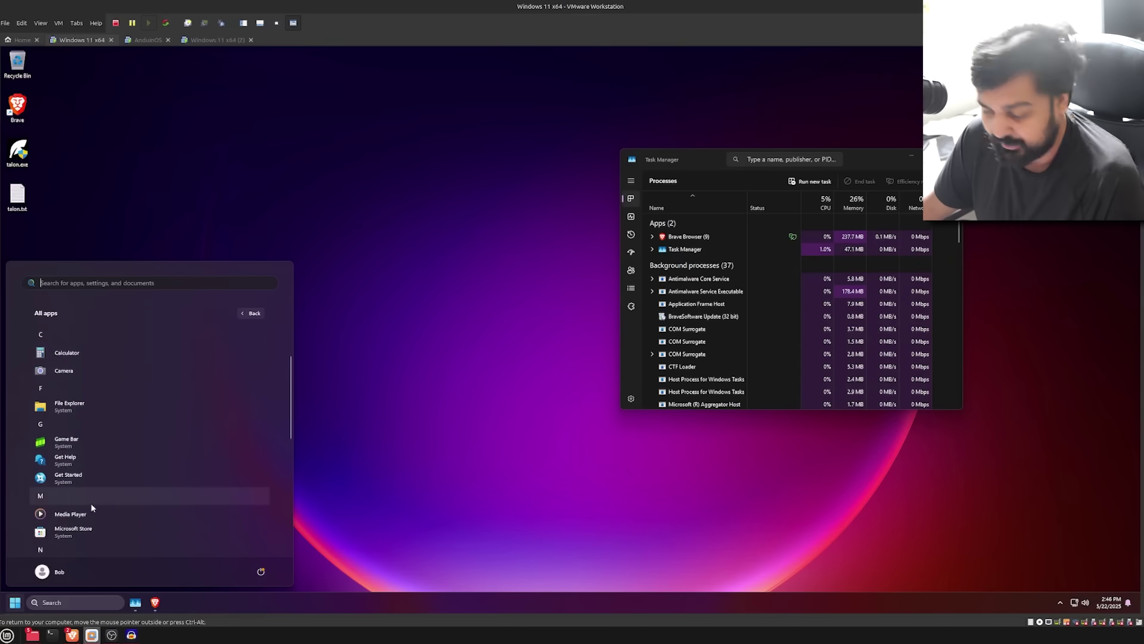
- Search Windows for "copil", clear the query, search for "tik", and close the search
{"action": "type", "text": "copi"}
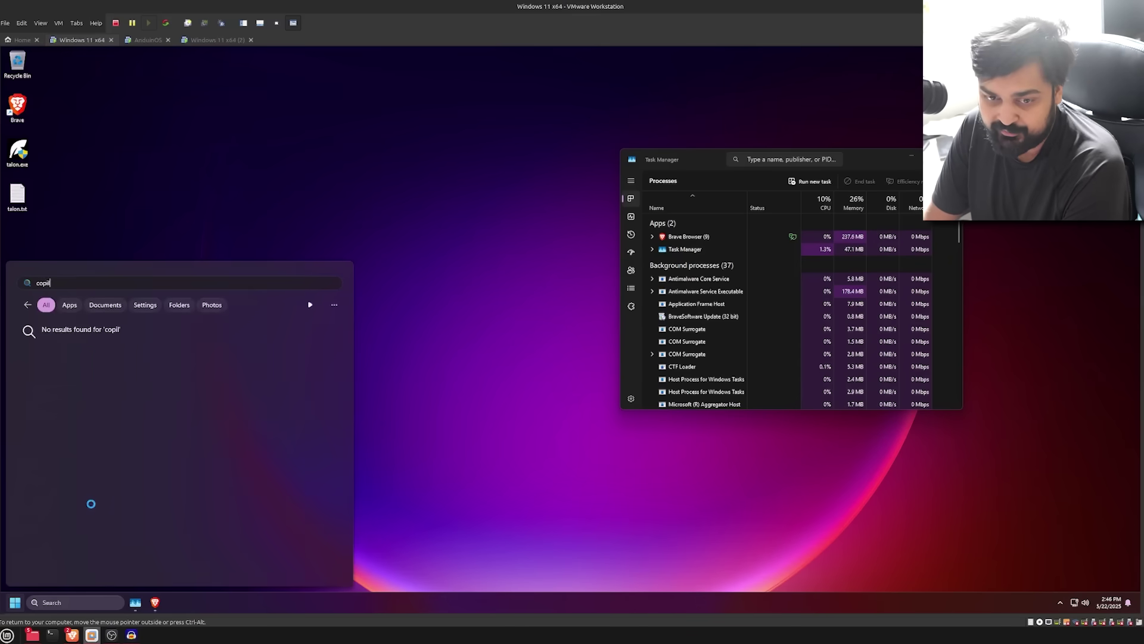
{"action": "type", "text": "l"}
{"action": "key", "text": "BackSpace"}
{"action": "key", "text": "BackSpace"}
{"action": "key", "text": "BackSpace"}
{"action": "key", "text": "BackSpace"}
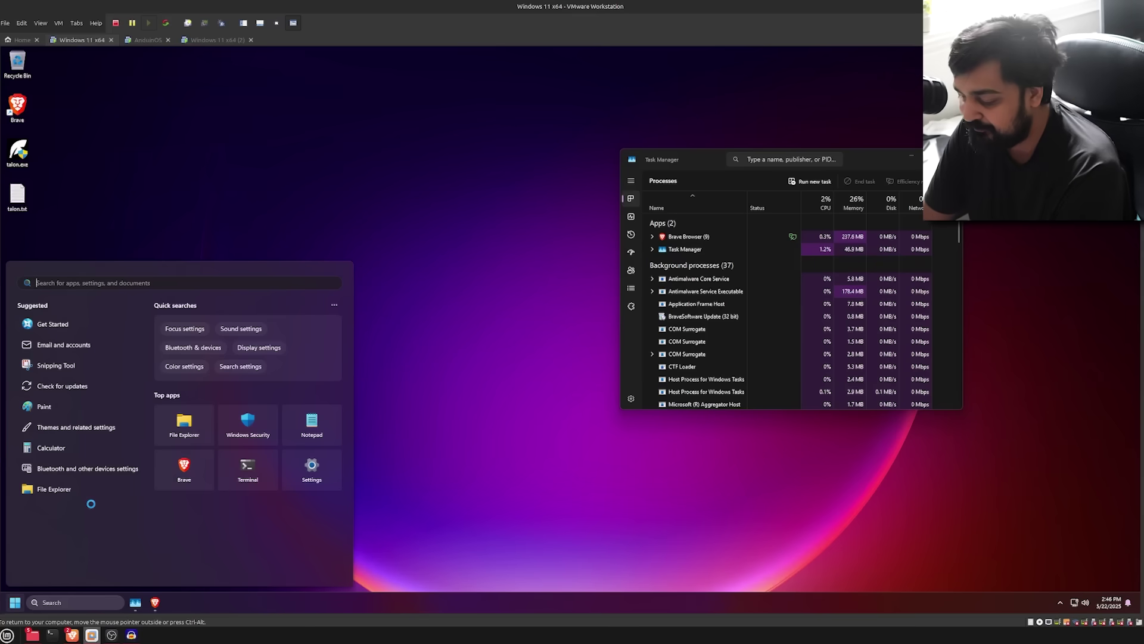
{"action": "type", "text": "tik"}
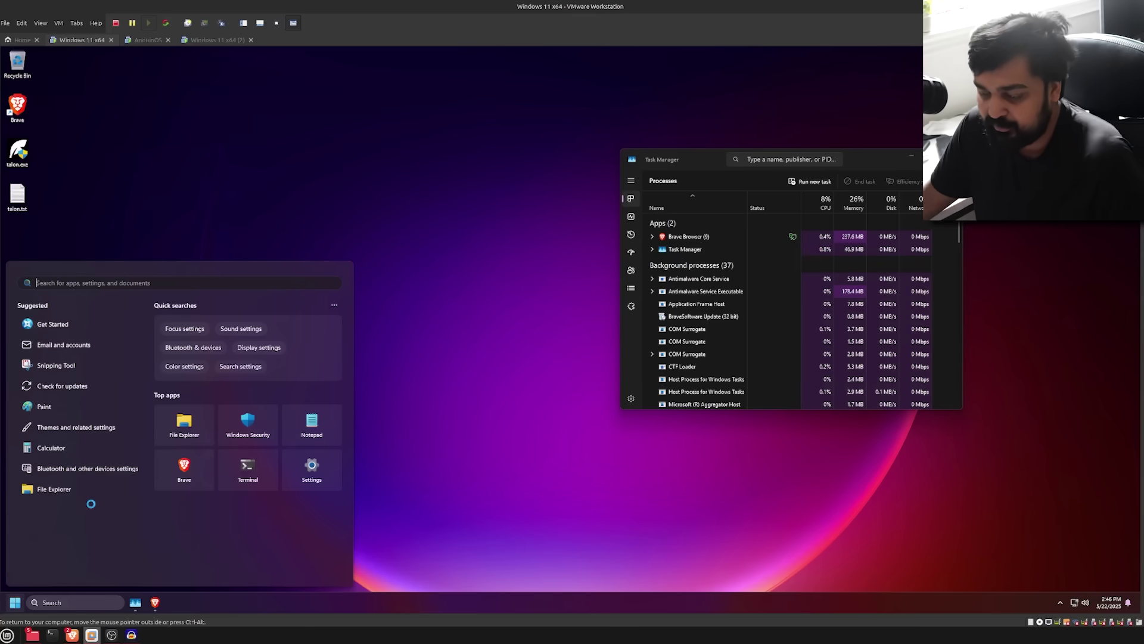
{"action": "left_click", "coordinate": [338, 248]}
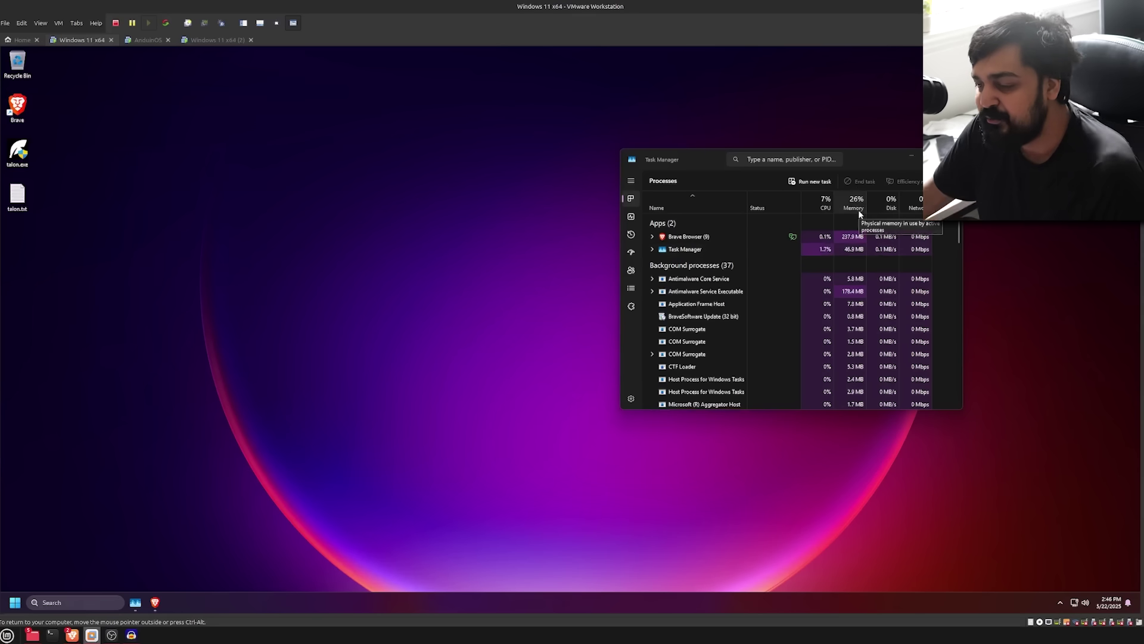
- Sort the Task Manager processes by CPU and finally by memory usage, and move the window clear of the screen edge
{"action": "left_click", "coordinate": [832, 204]}
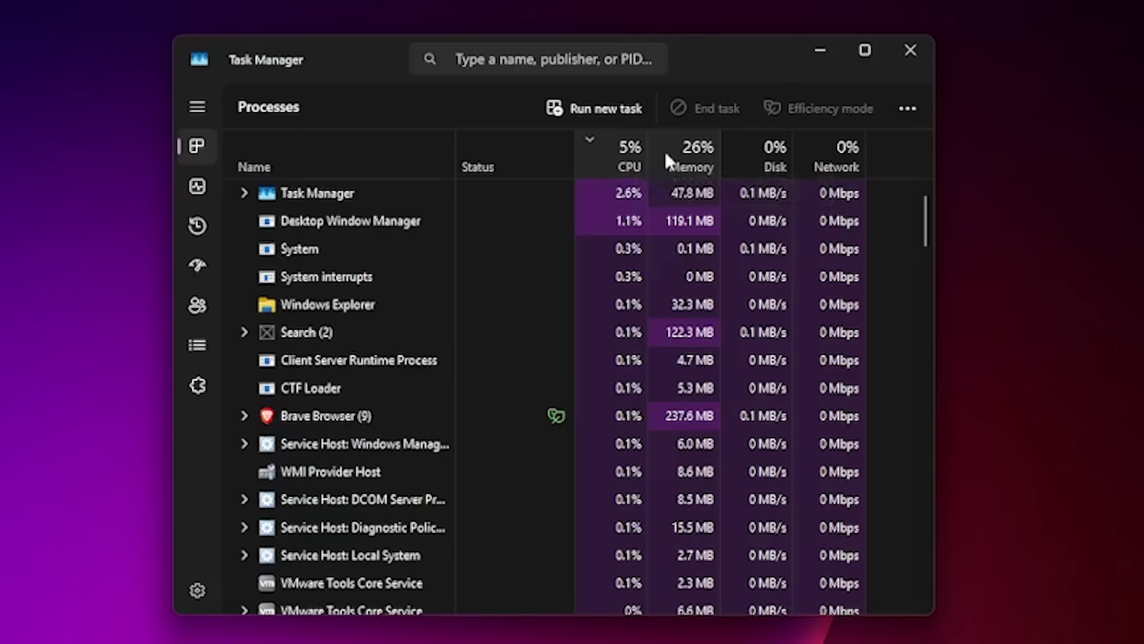
{"action": "left_click", "coordinate": [668, 158]}
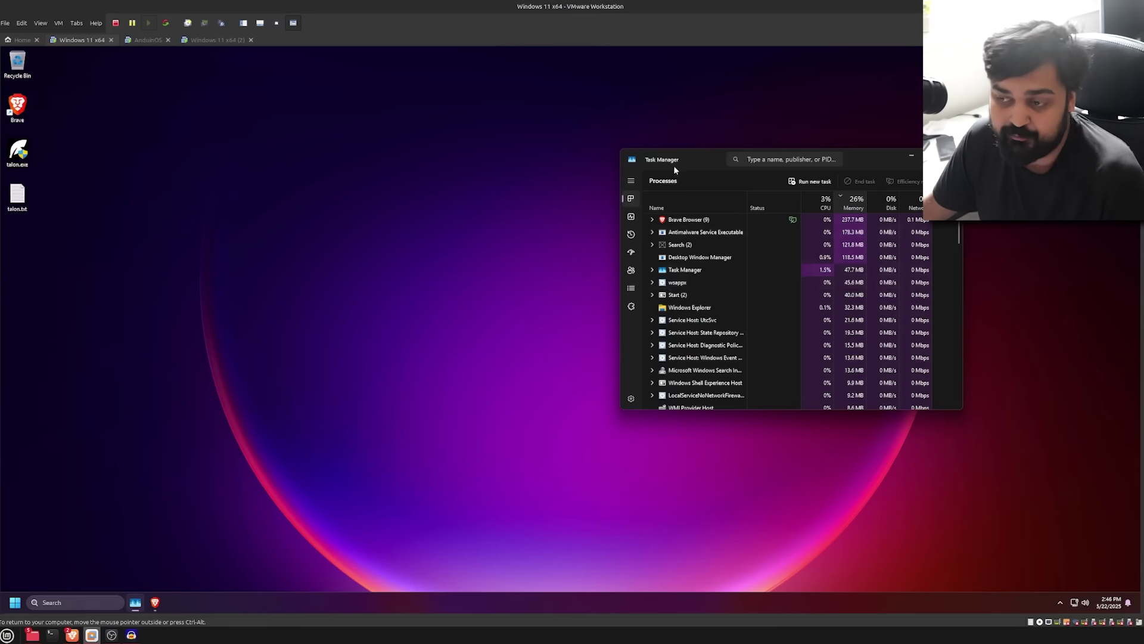
{"action": "left_click_drag", "start_coordinate": [685, 157], "coordinate": [615, 163]}
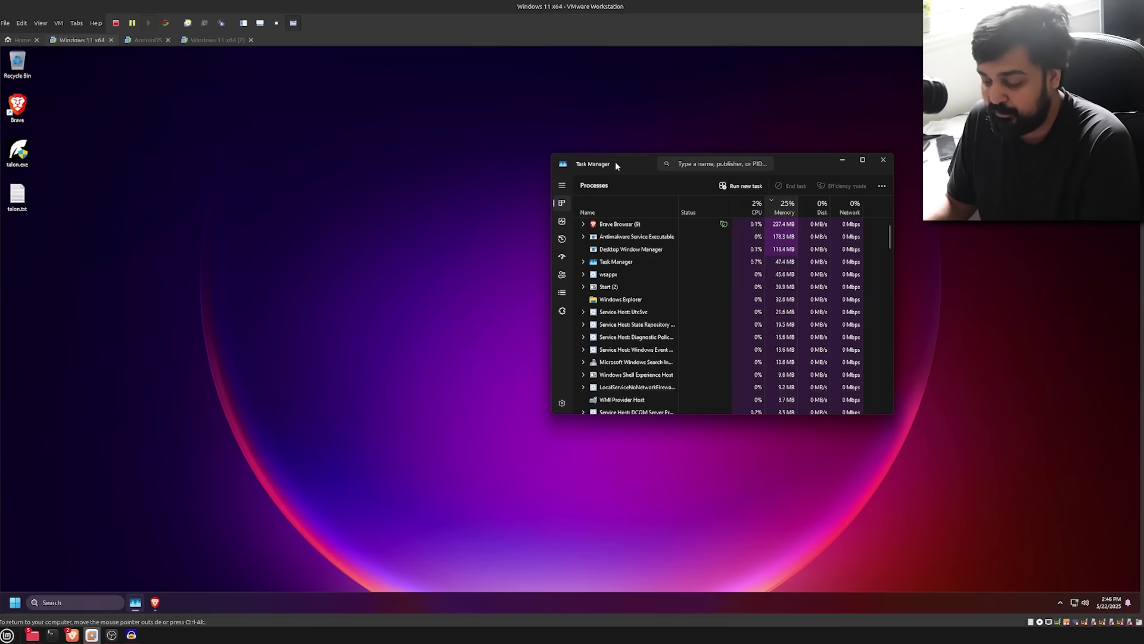
- Search Windows for "def"
{"action": "key", "text": "super"}
{"action": "type", "text": "def"}
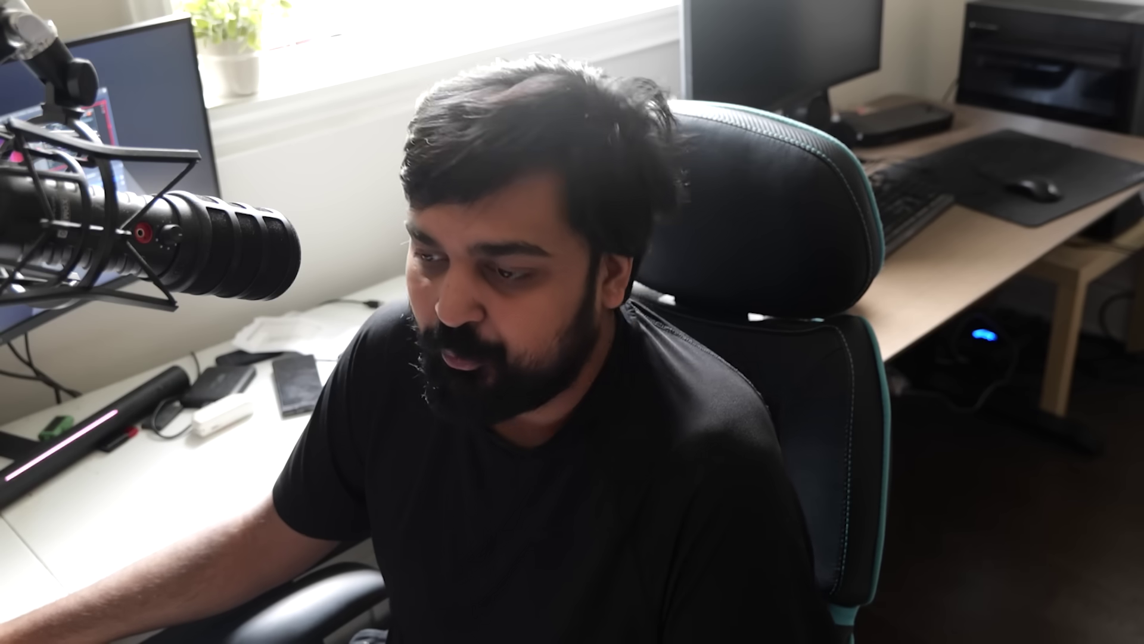